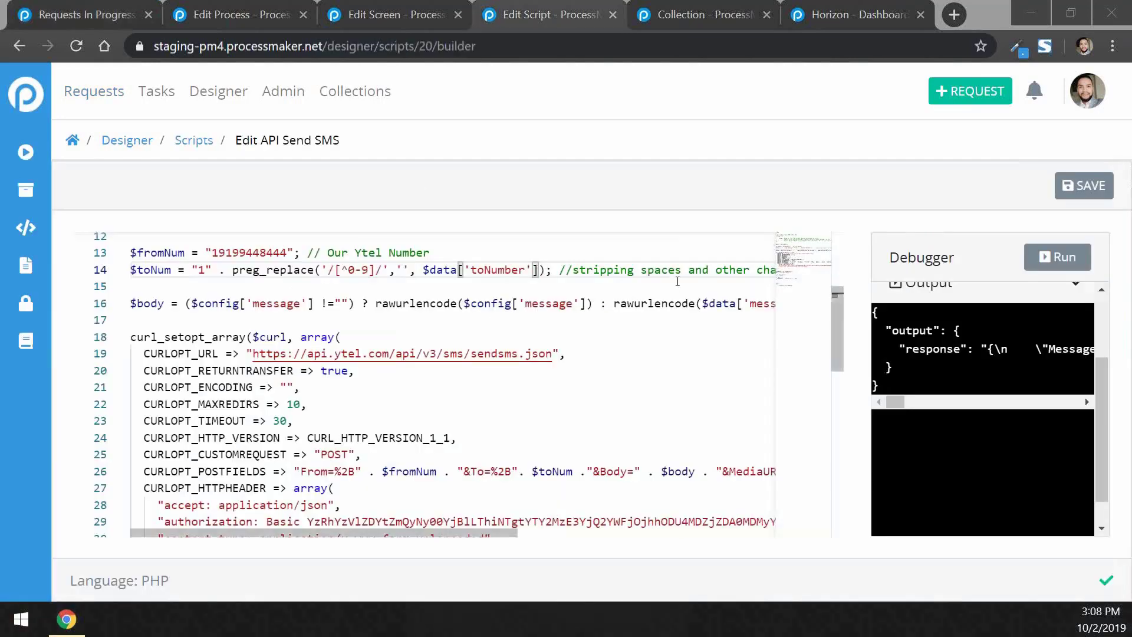
pyautogui.scroll(4, 677, 281)
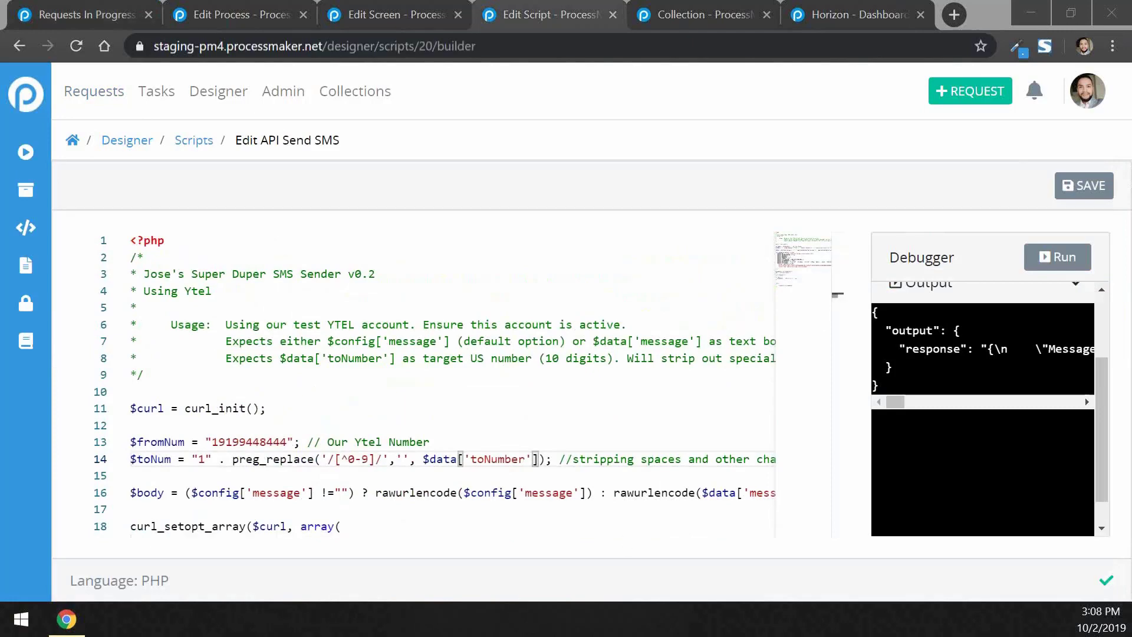
pyautogui.scroll(-1, 626, 365)
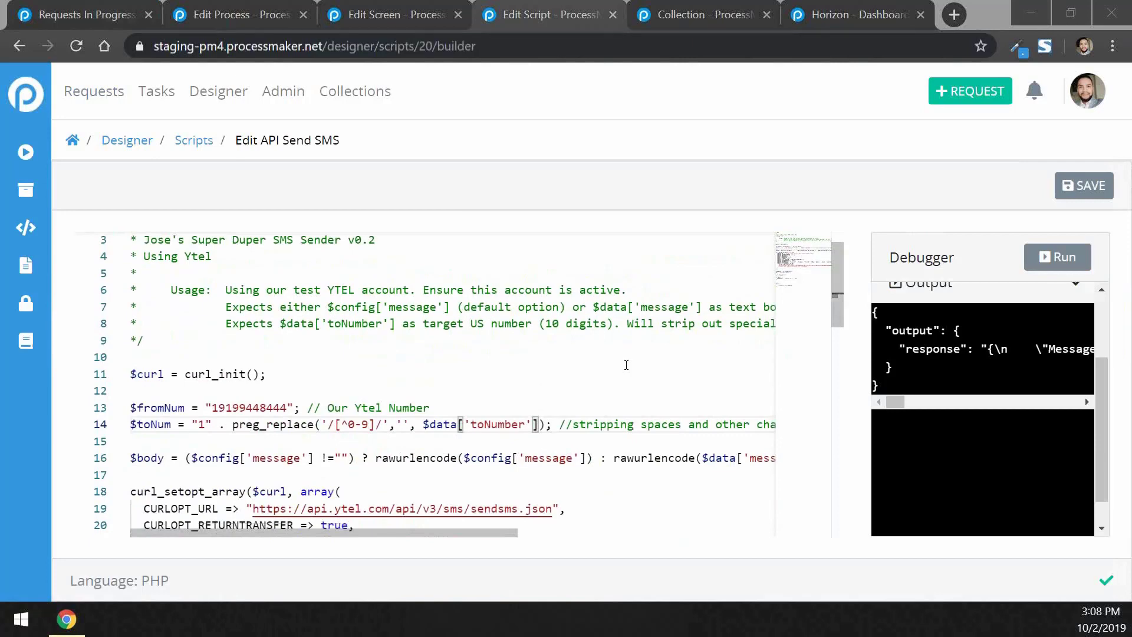
pyautogui.scroll(-3, 626, 365)
pyautogui.scroll(3, 625, 365)
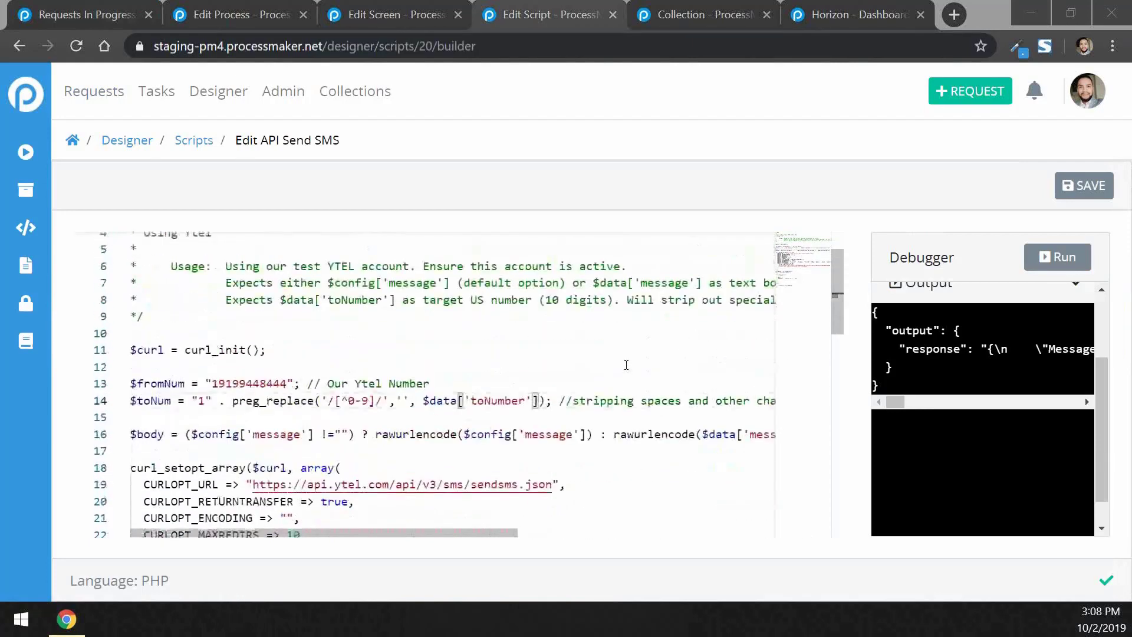
pyautogui.scroll(-2, 626, 365)
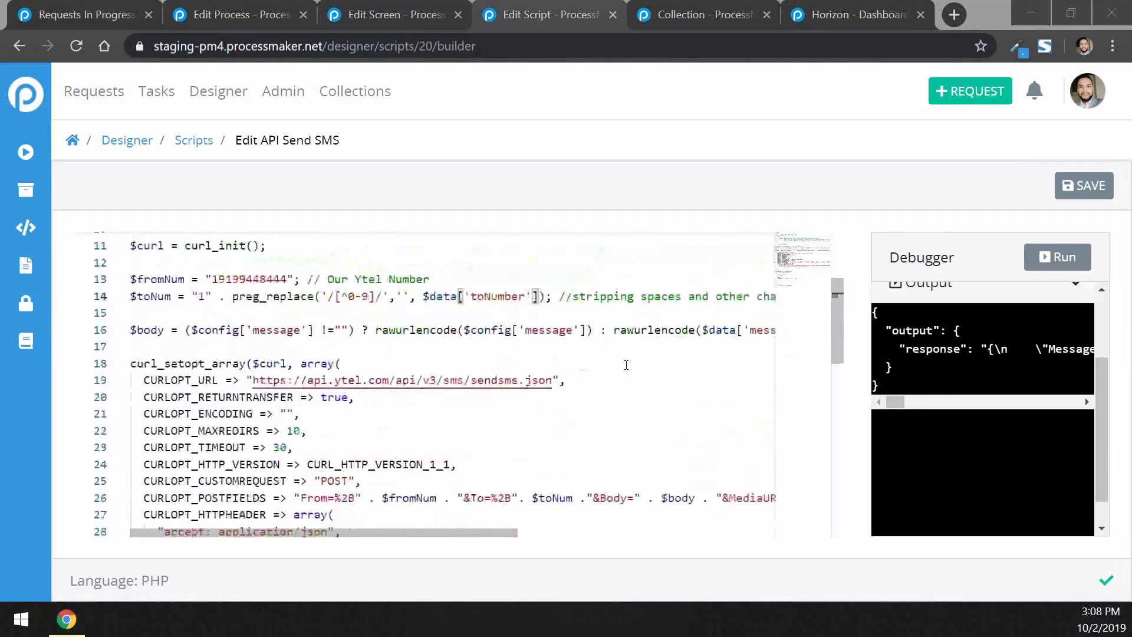
pyautogui.scroll(-2, 626, 365)
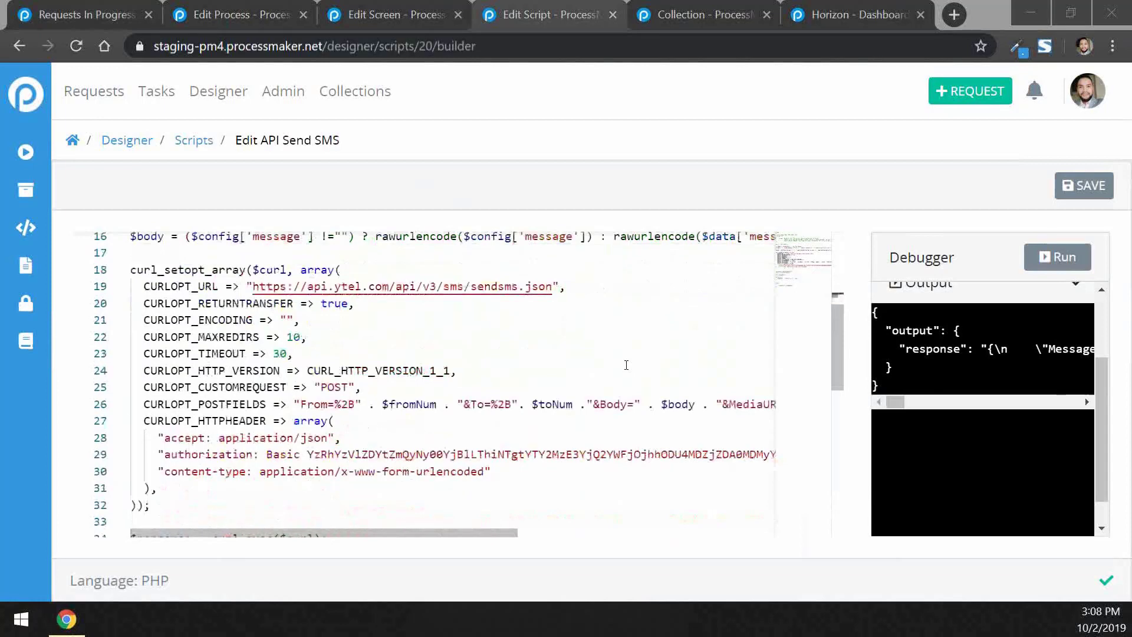
pyautogui.scroll(-3, 626, 365)
pyautogui.scroll(7, 626, 365)
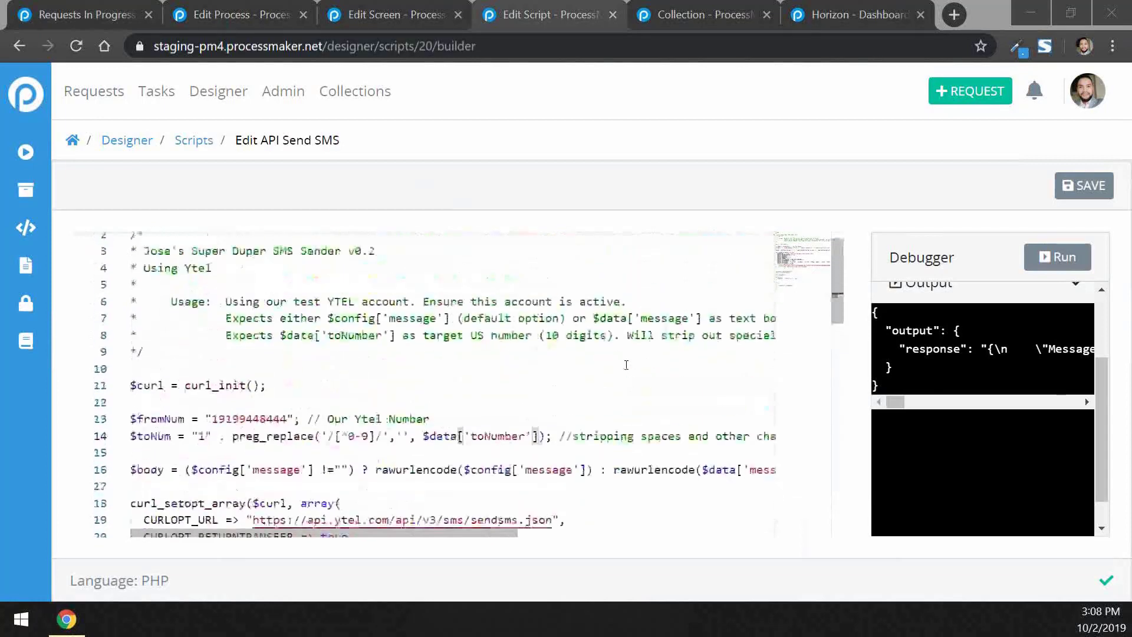
pyautogui.scroll(1, 626, 365)
pyautogui.scroll(-2, 566, 376)
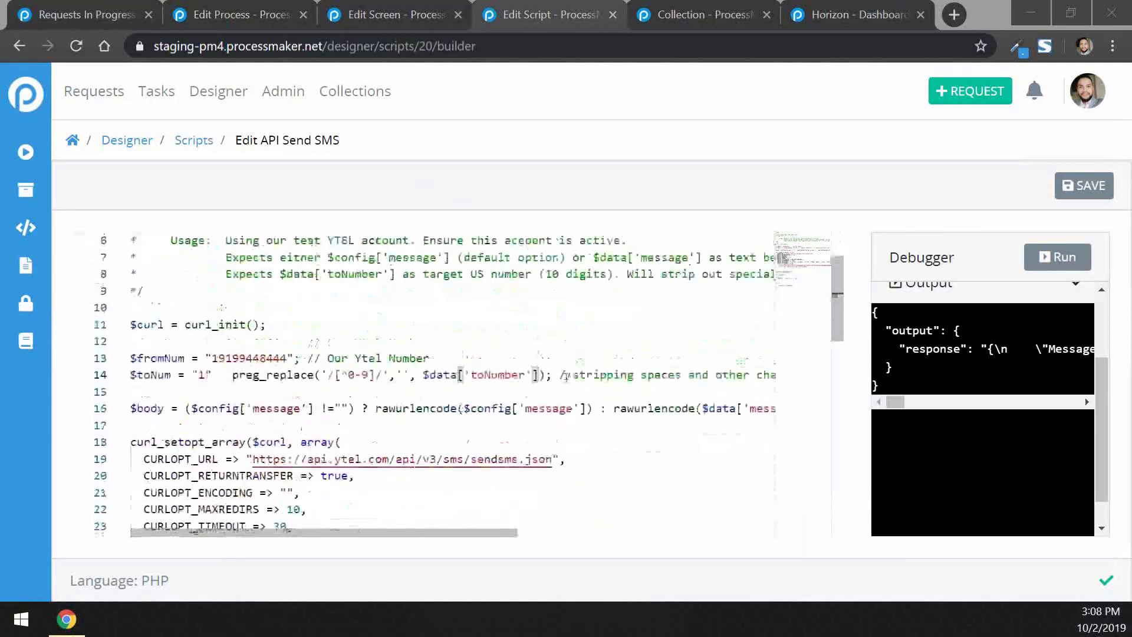
pyautogui.scroll(-2, 566, 375)
pyautogui.scroll(2, 1084, 325)
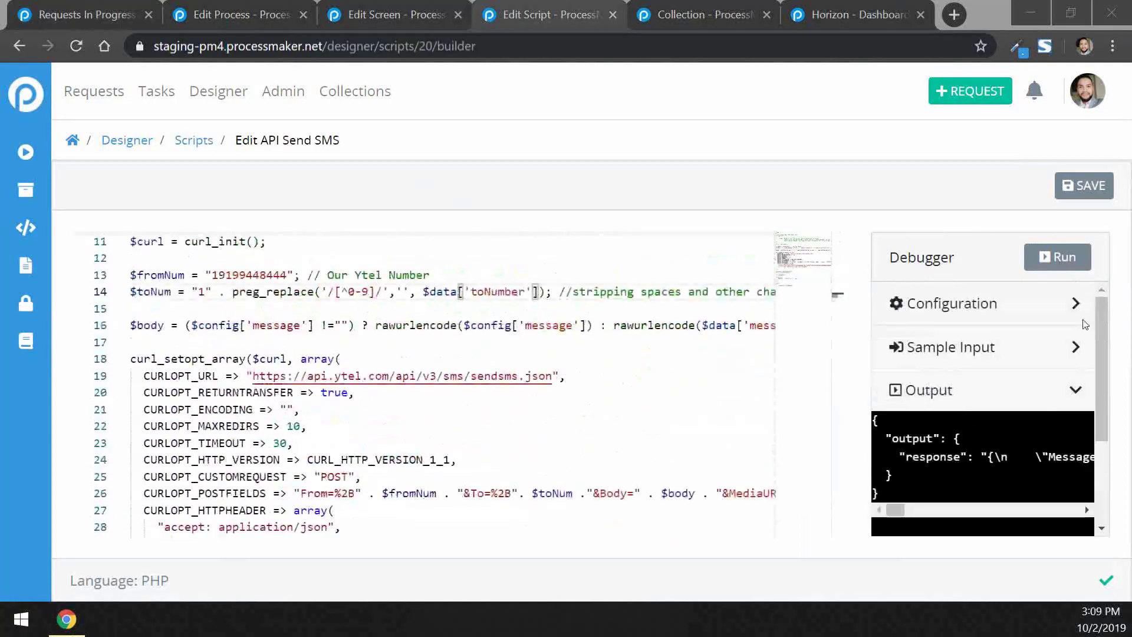
# Run the API Send SMS script with empty sample input and view its Message360 and Errors JSON output
pyautogui.click(1081, 356)
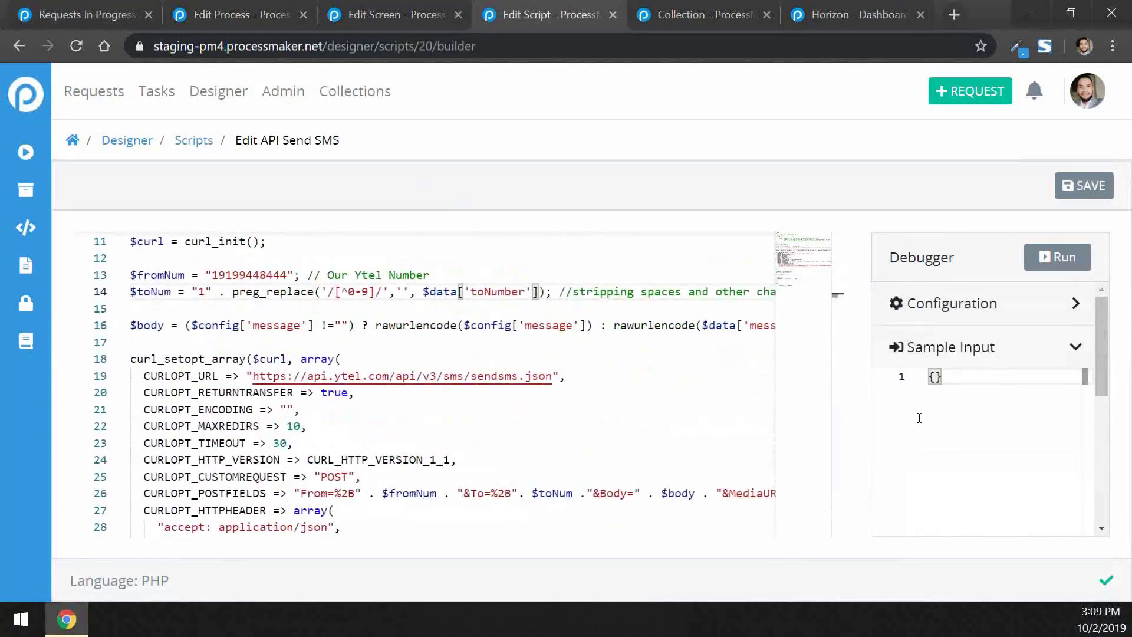
pyautogui.scroll(-6, 466, 462)
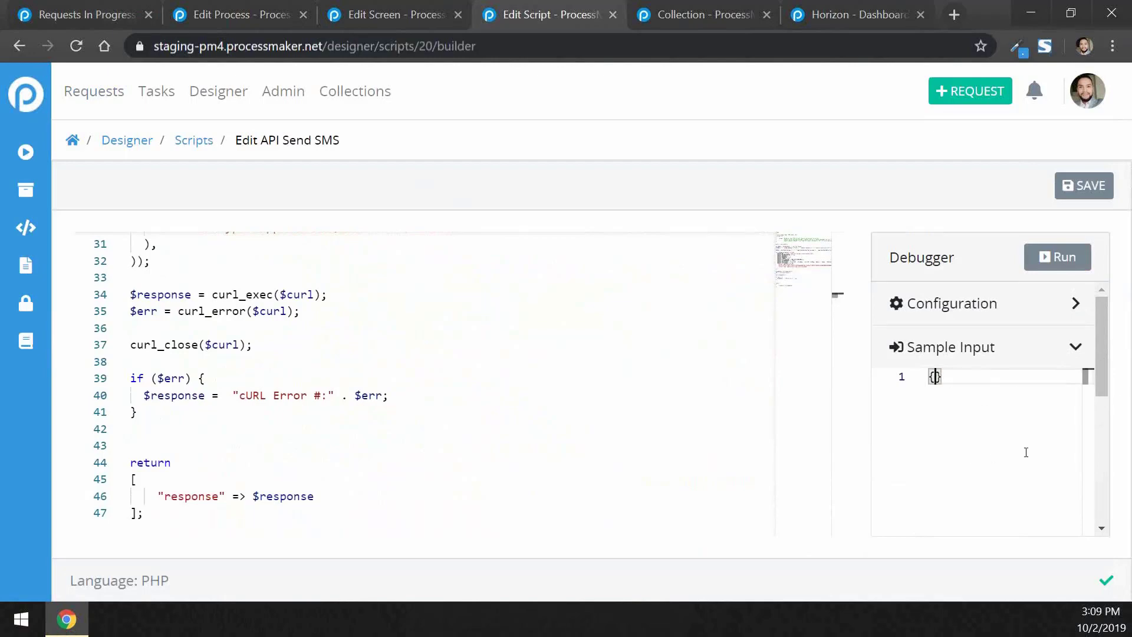
pyautogui.scroll(-5, 1025, 457)
pyautogui.scroll(3, 1026, 442)
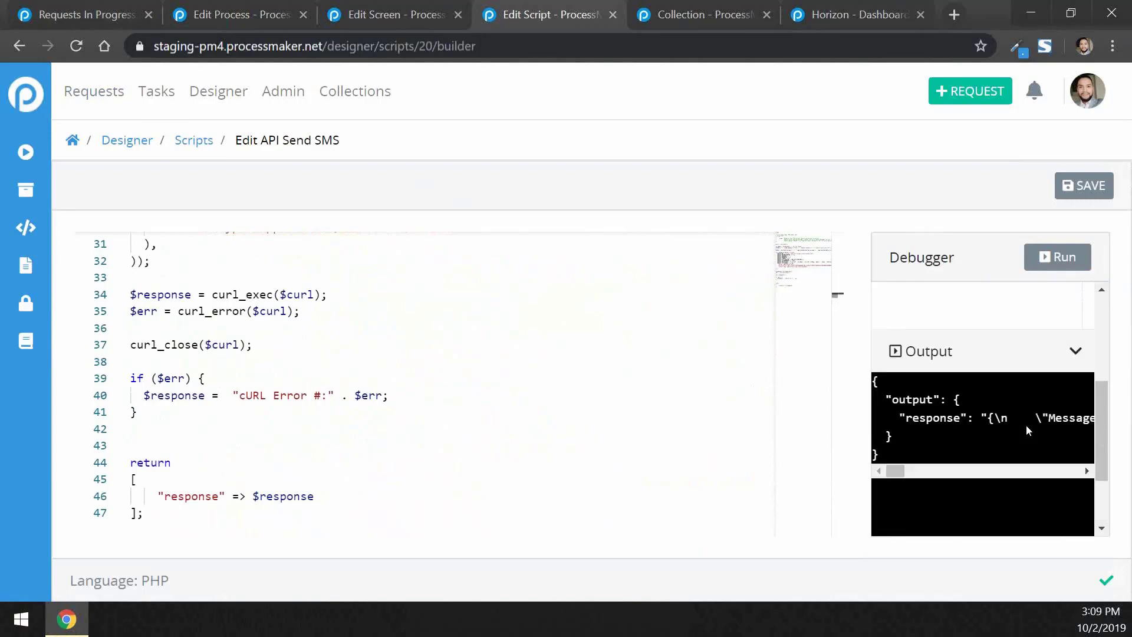
pyautogui.click(1059, 259)
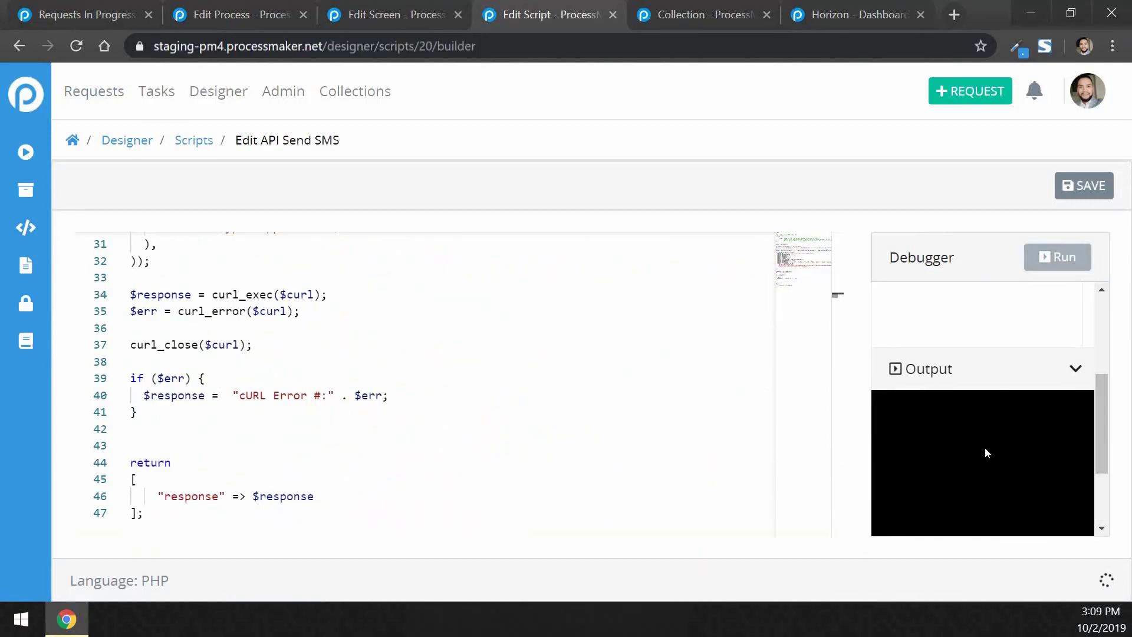
pyautogui.moveTo(1100, 418); pyautogui.dragTo(1101, 449)
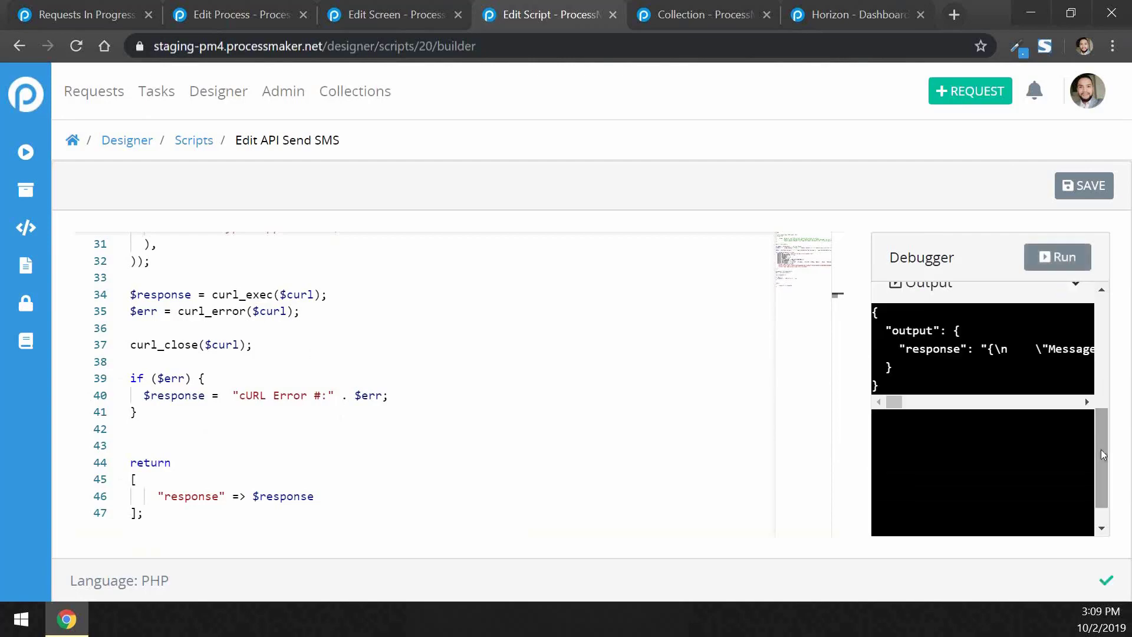
pyautogui.moveTo(897, 402); pyautogui.dragTo(864, 413)
pyautogui.scroll(-1, 639, 379)
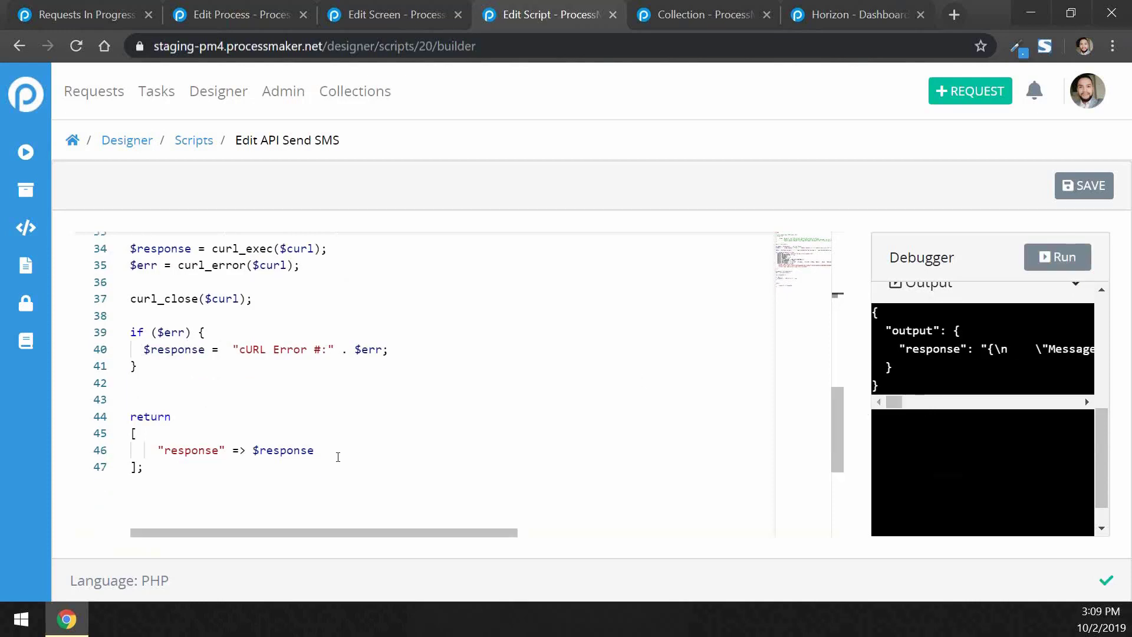
pyautogui.moveTo(328, 450); pyautogui.dragTo(147, 451)
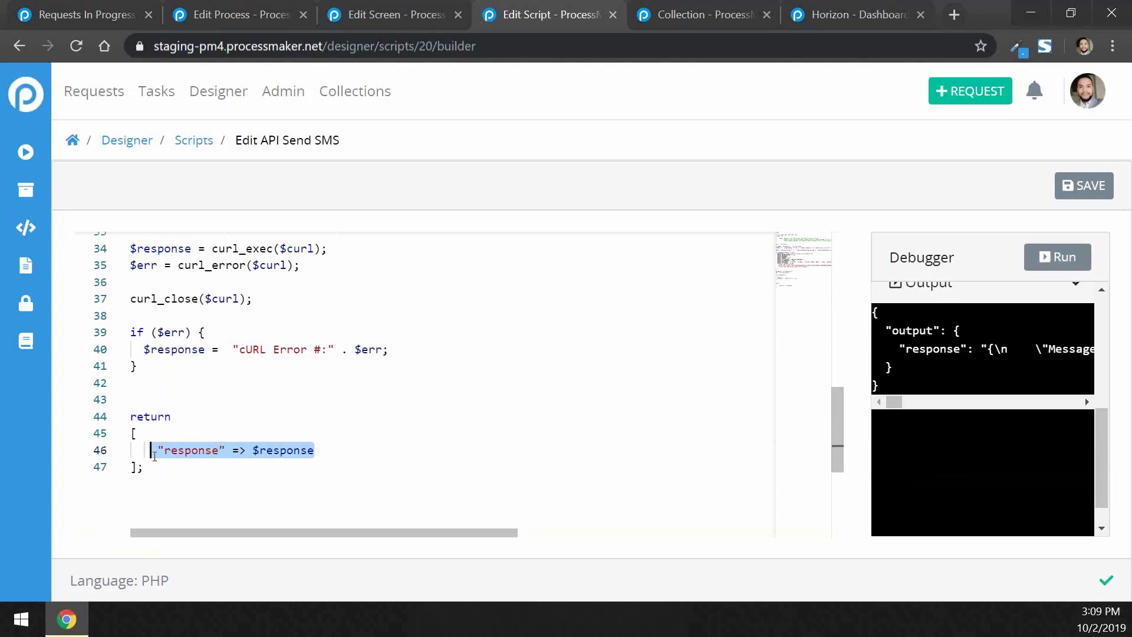
pyautogui.click(339, 450)
pyautogui.scroll(9, 444, 381)
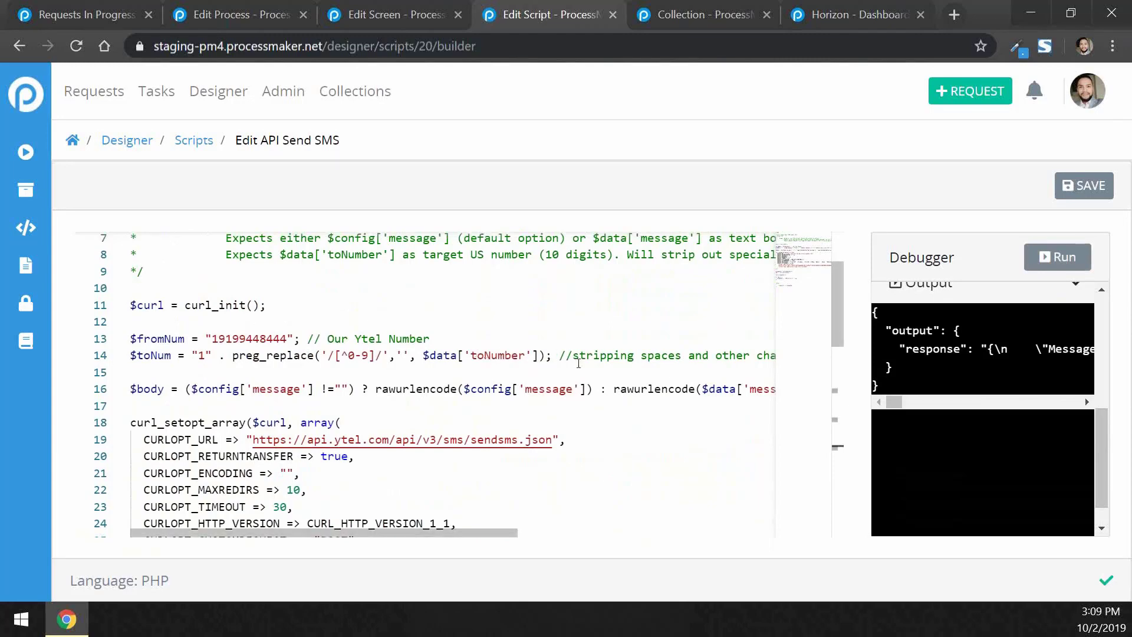
pyautogui.scroll(2, 578, 363)
pyautogui.scroll(-1, 500, 497)
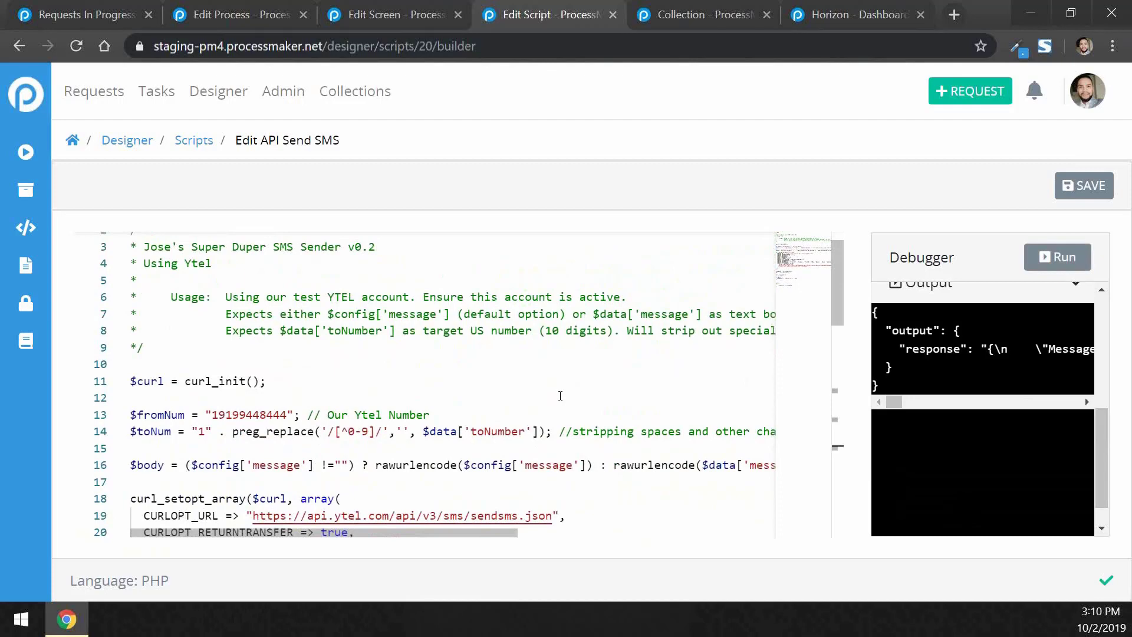
pyautogui.scroll(-3, 322, 448)
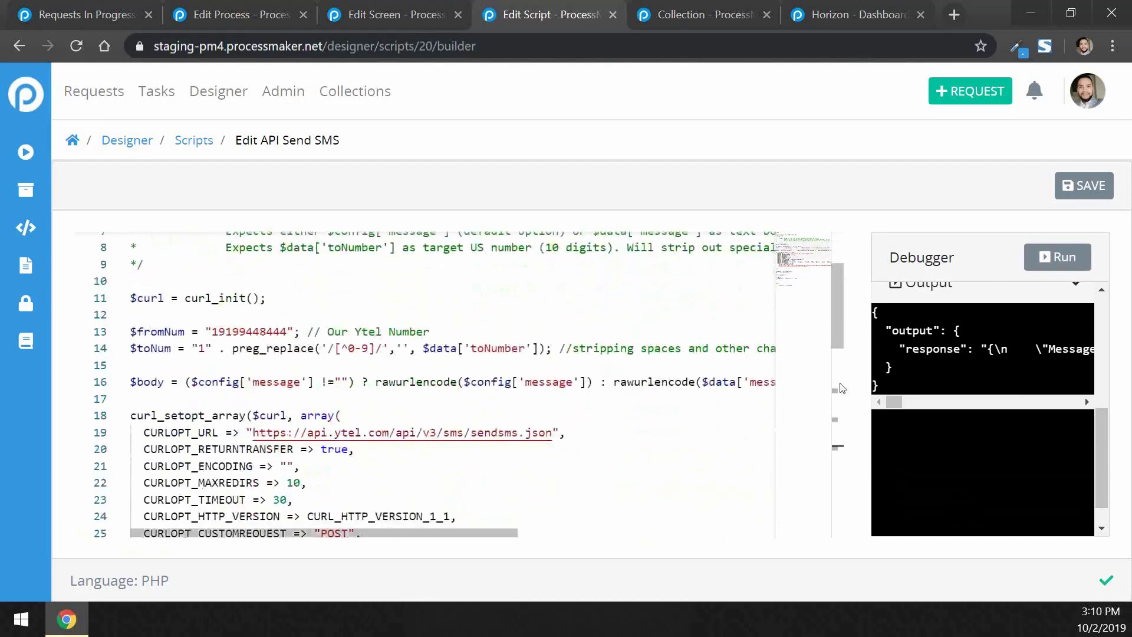
pyautogui.scroll(3, 700, 394)
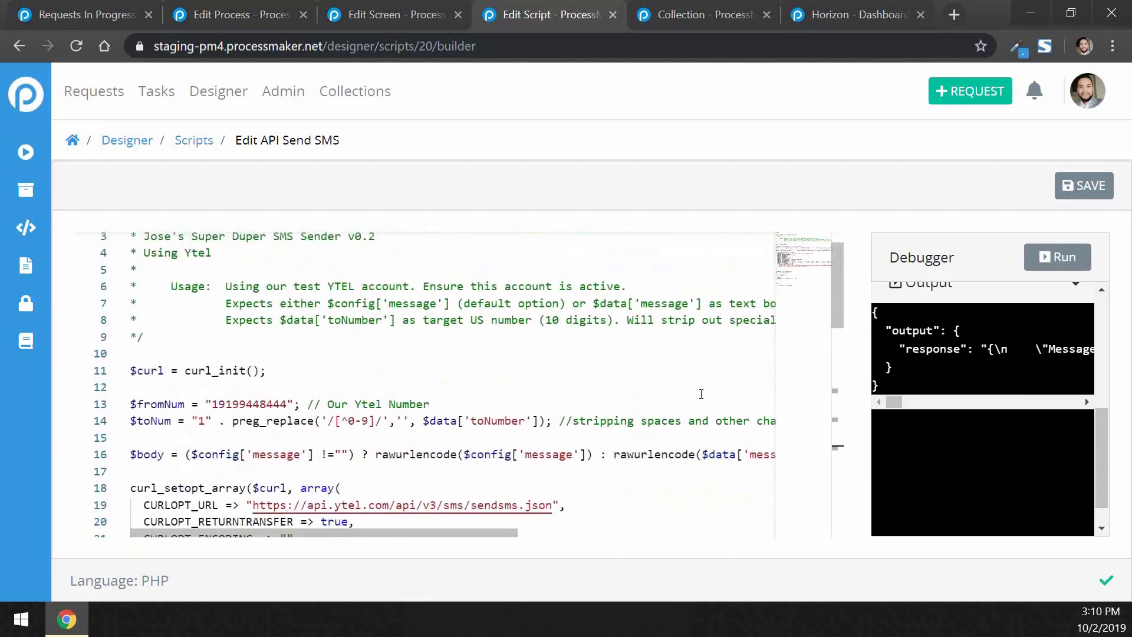
# Switch to the HE - Student Change of Major Request 2 modeler and browse its controls palette
pyautogui.click(223, 13)
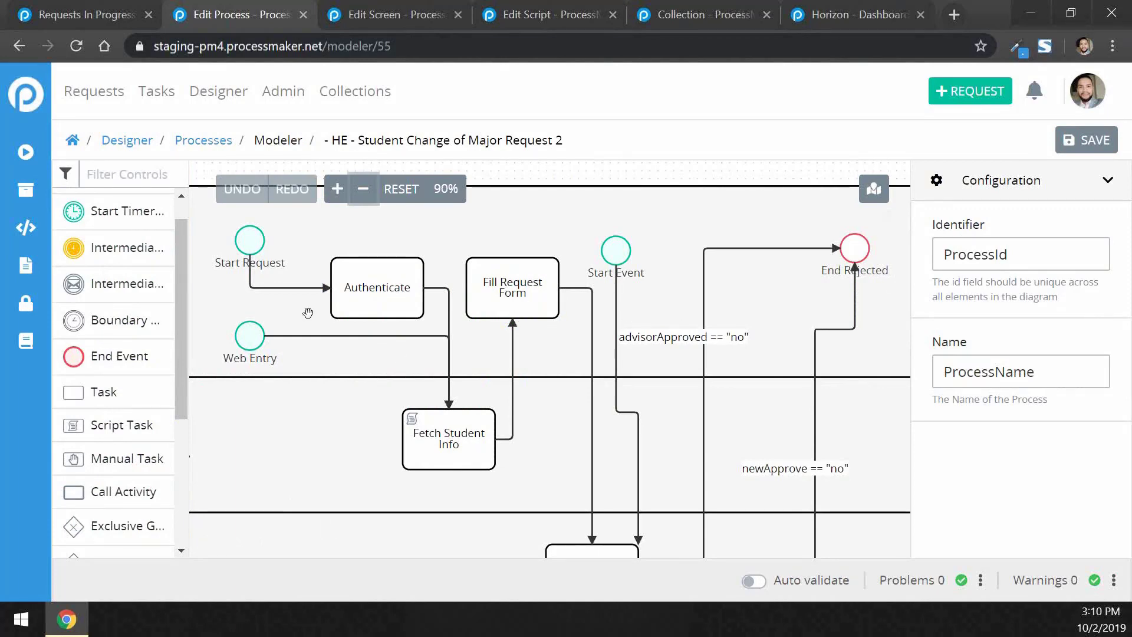
pyautogui.moveTo(182, 338); pyautogui.dragTo(182, 395)
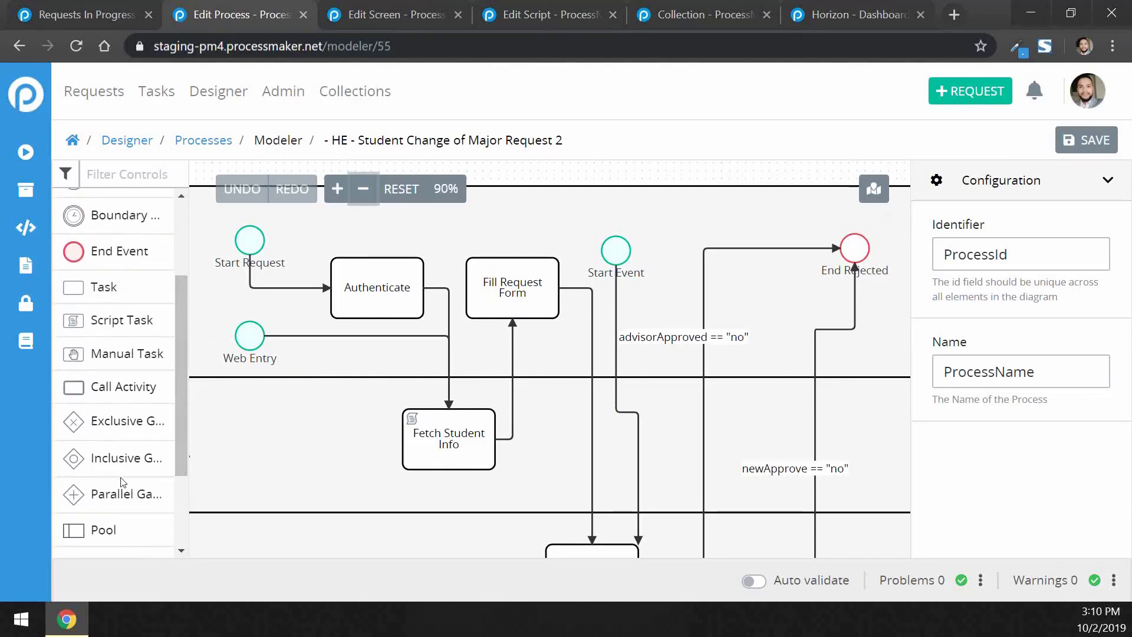
pyautogui.scroll(-3, 130, 476)
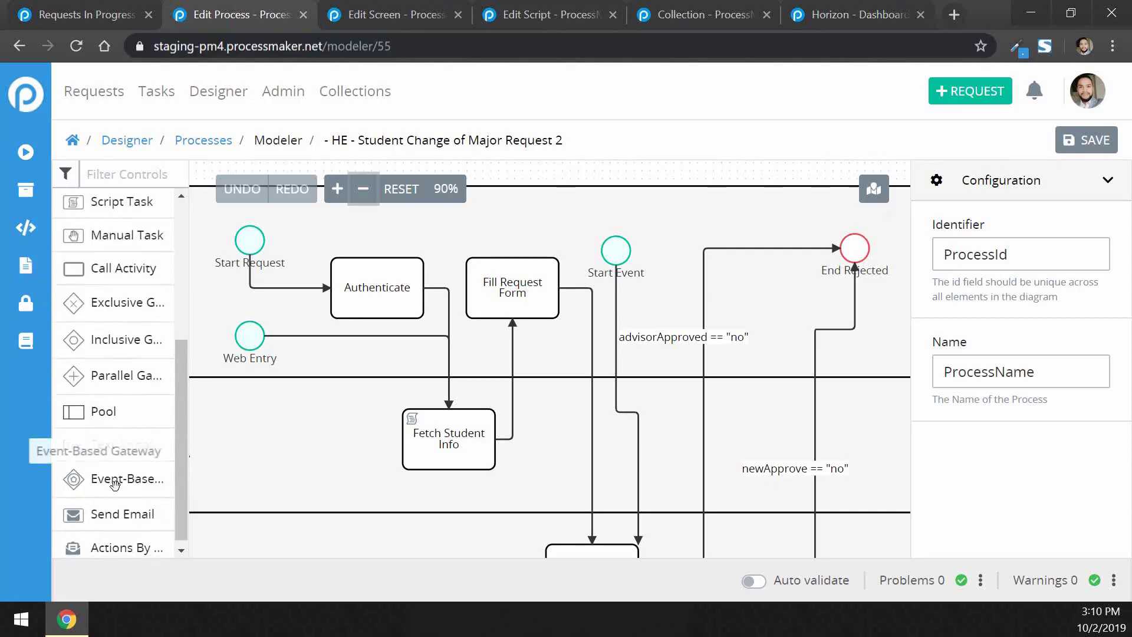
pyautogui.scroll(3, 147, 439)
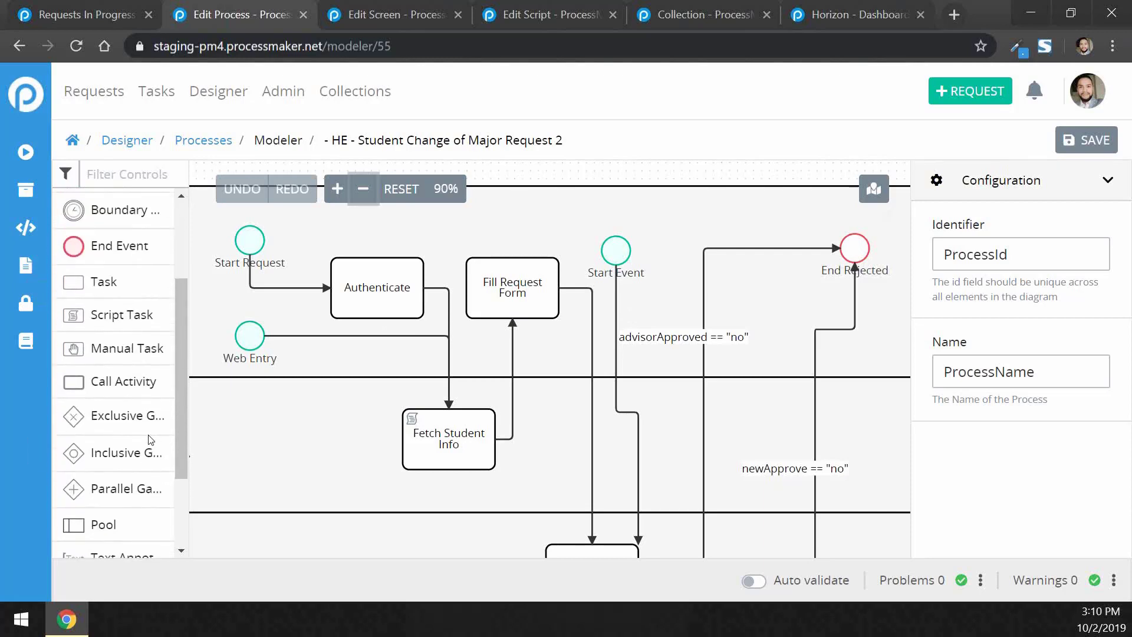
pyautogui.moveTo(178, 396); pyautogui.dragTo(183, 318)
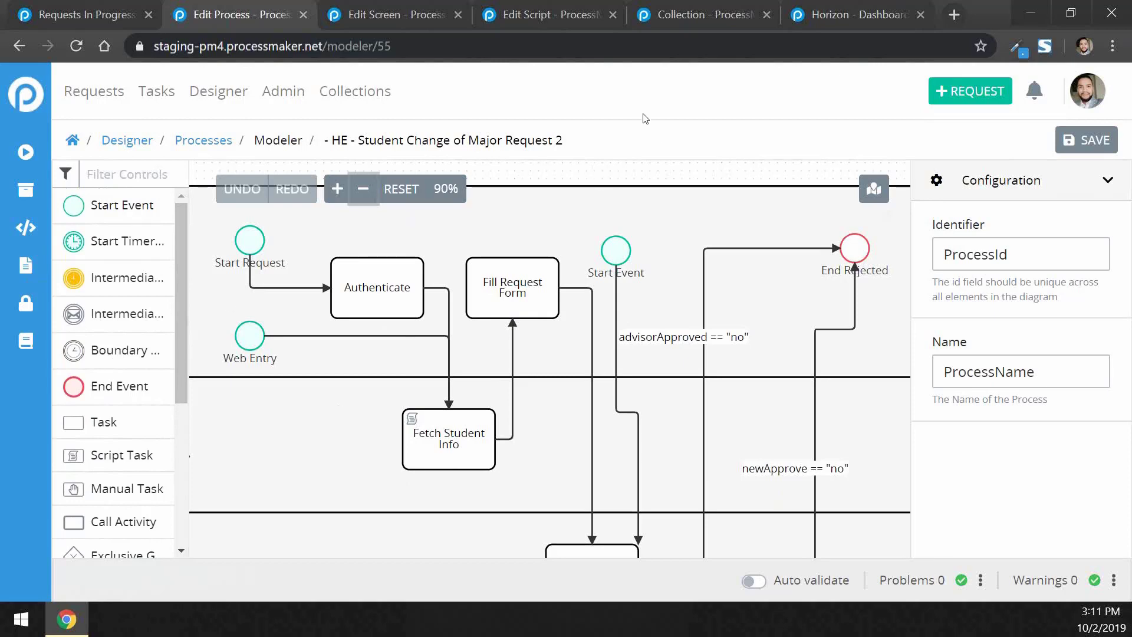
# Switch to the HE - Student Major Change New Advisor Form screen and scroll through its canvas
pyautogui.click(383, 17)
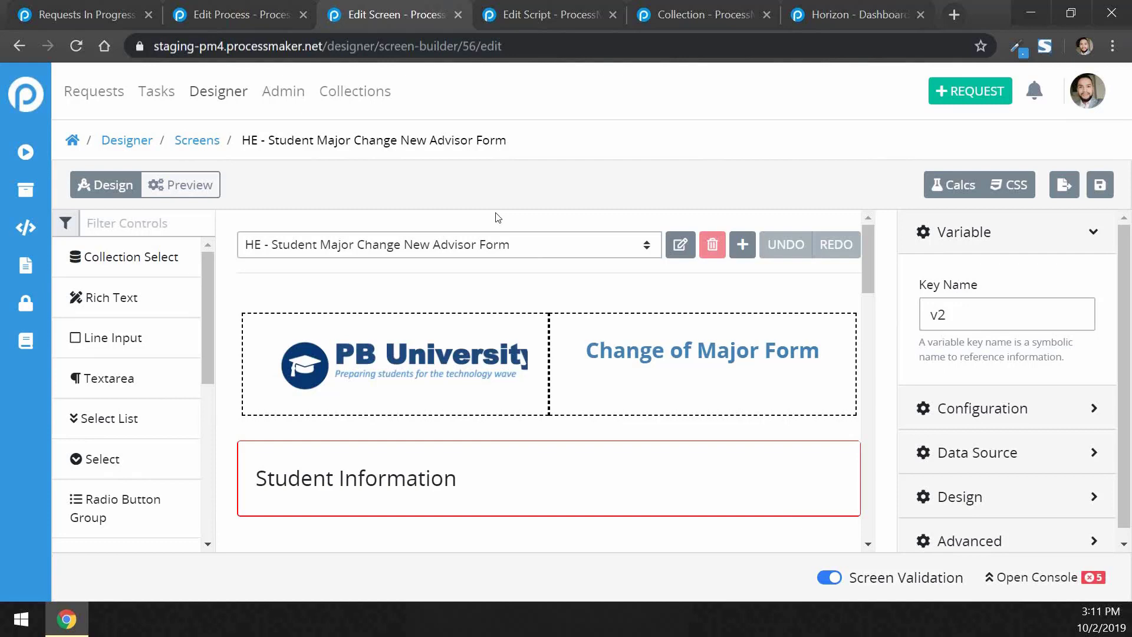
pyautogui.scroll(-2, 692, 322)
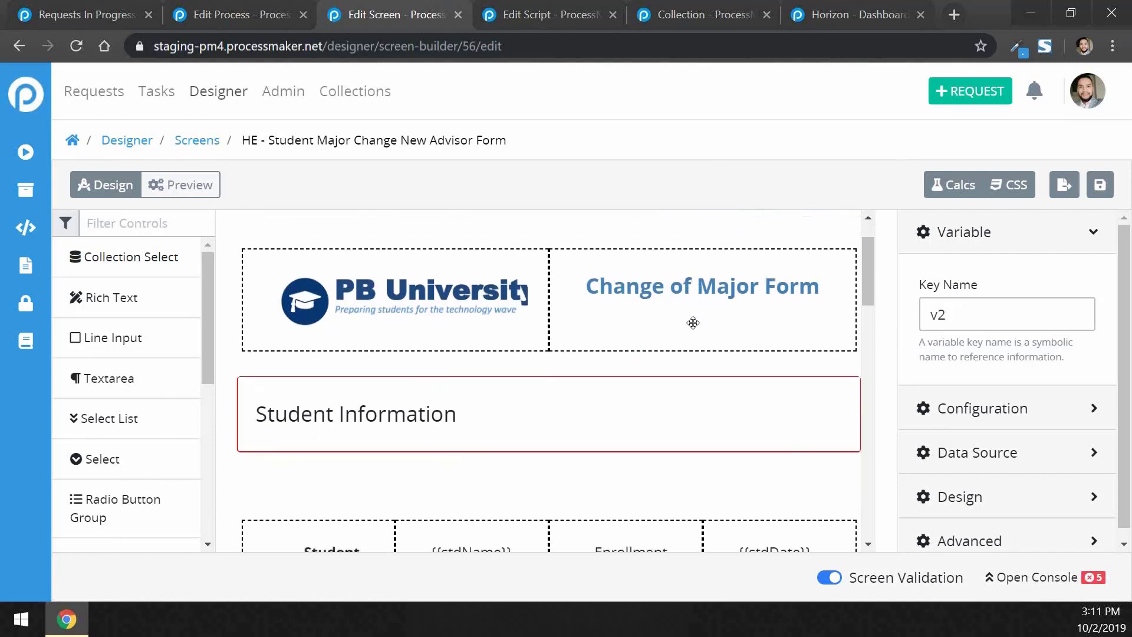
pyautogui.scroll(-2, 693, 323)
pyautogui.scroll(2, 694, 323)
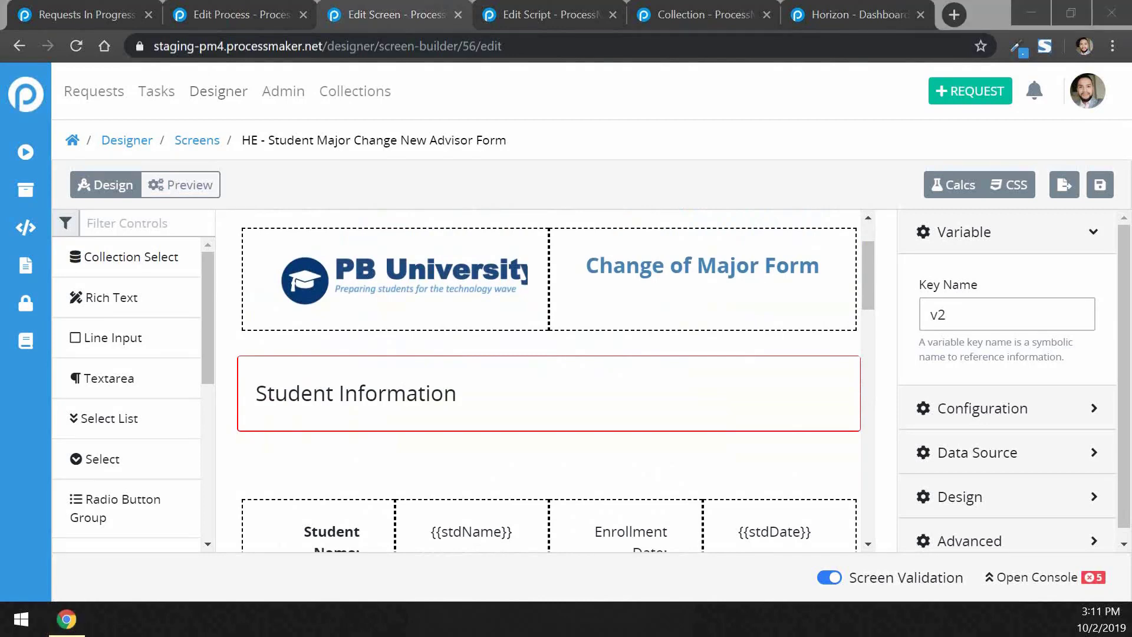
pyautogui.scroll(-3, 488, 298)
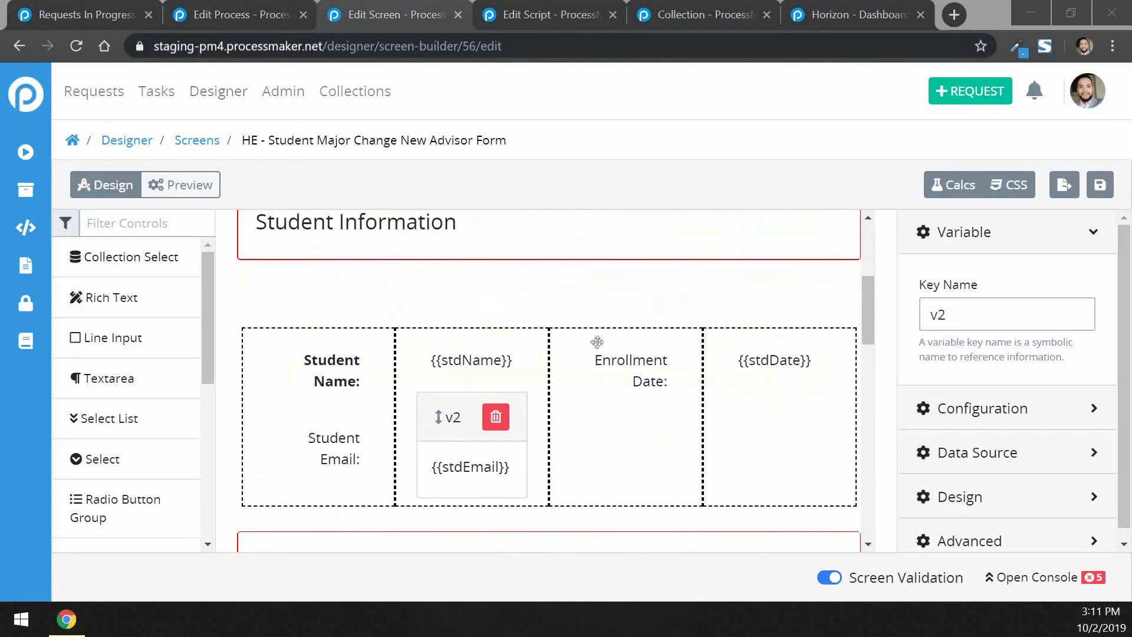
pyautogui.scroll(2, 596, 341)
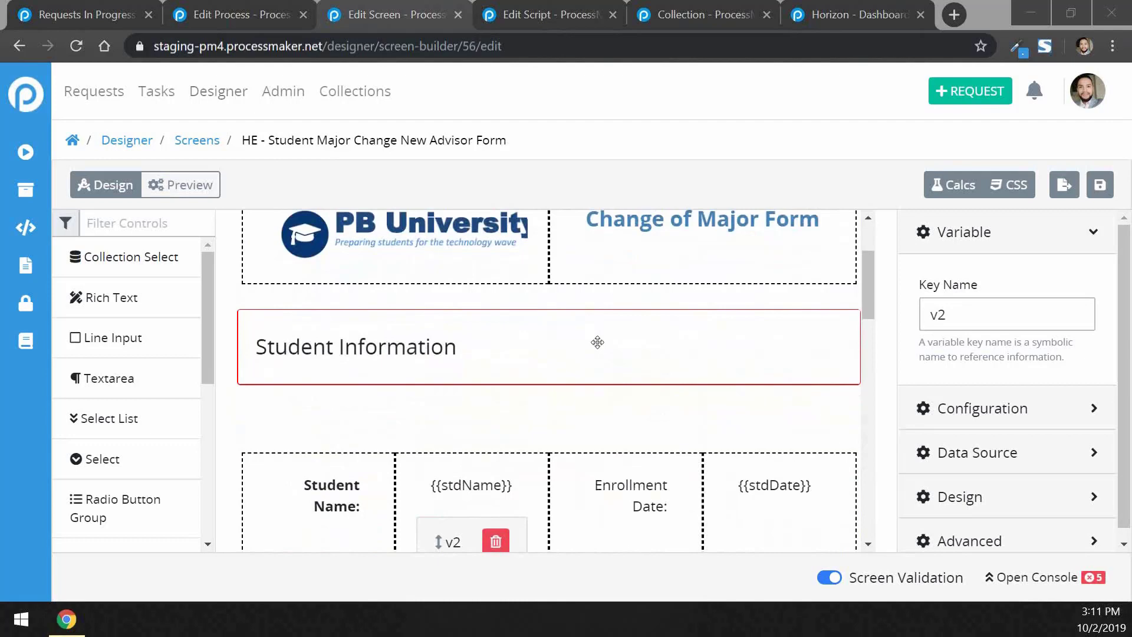
pyautogui.scroll(2, 597, 342)
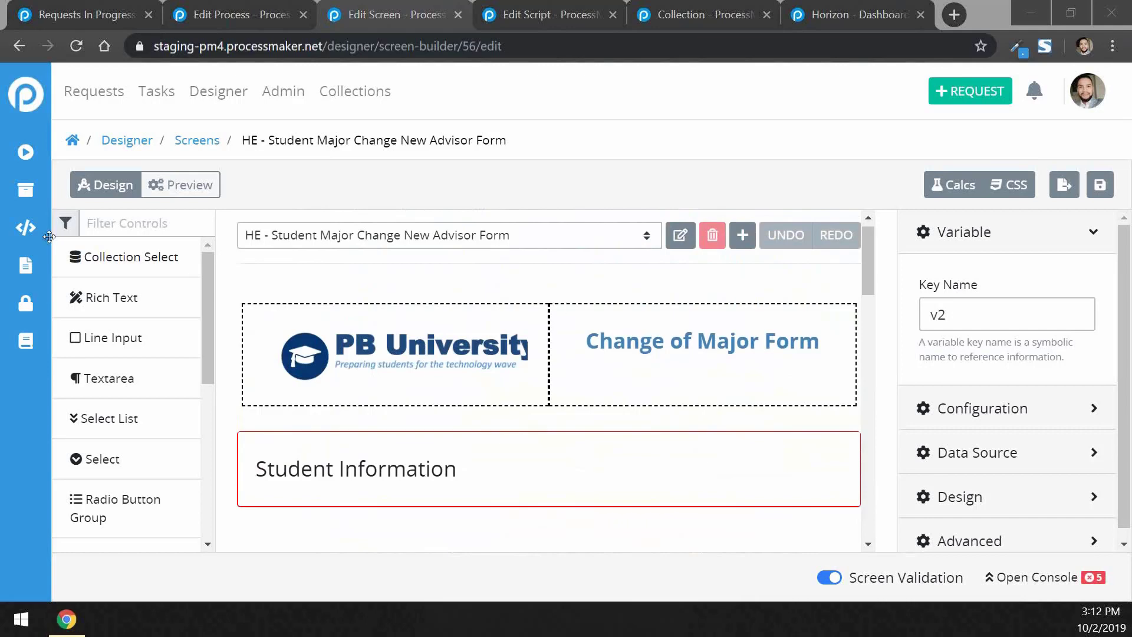
pyautogui.scroll(-1, 448, 283)
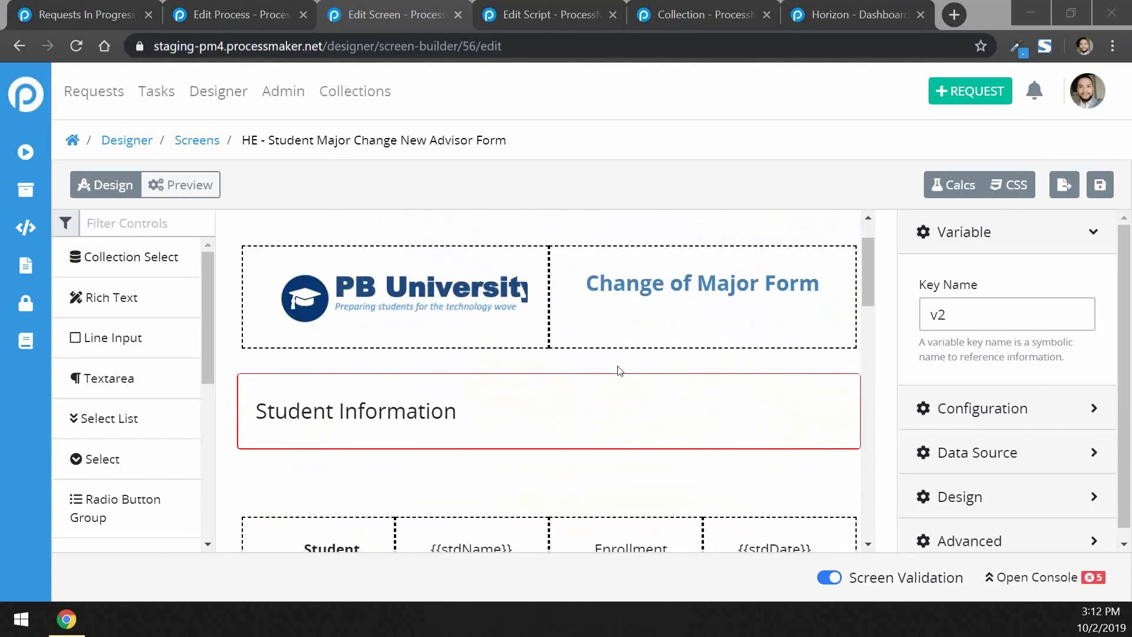
pyautogui.scroll(1, 308, 440)
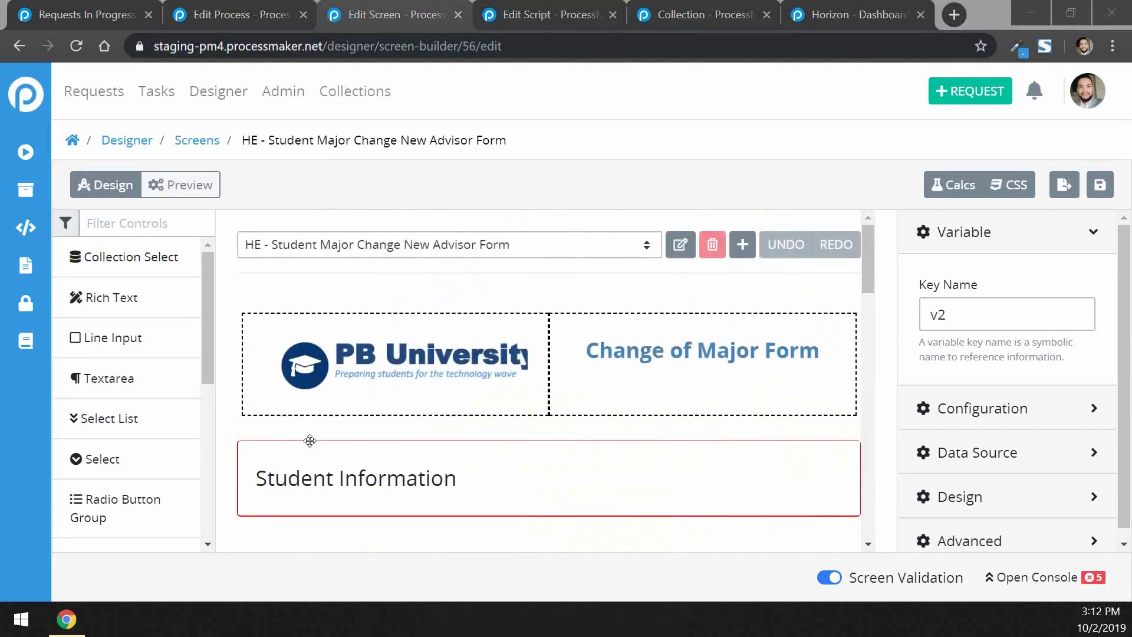
# Select the Change of Major Form heading and expand its Configuration settings
pyautogui.press('super+Tab')
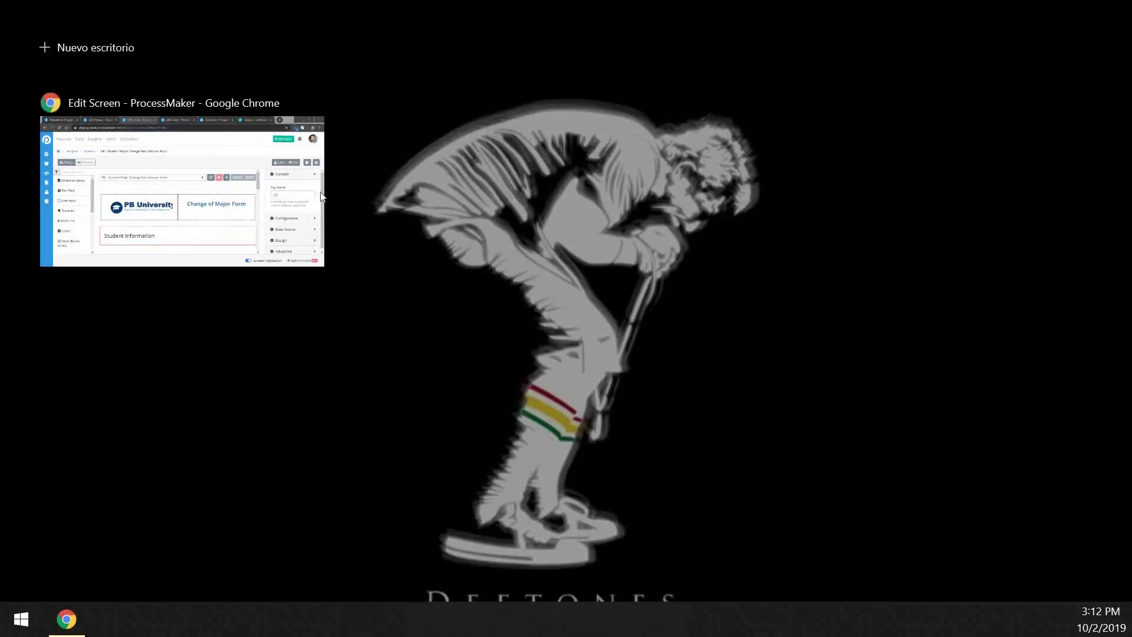
pyautogui.click(312, 189)
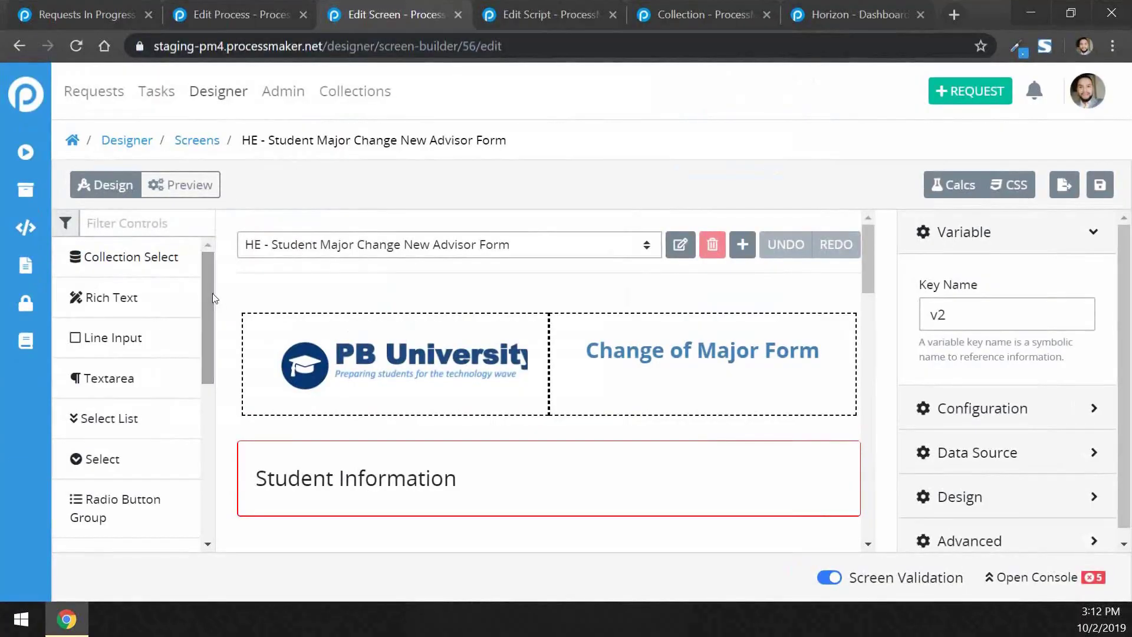
pyautogui.scroll(-1, 556, 351)
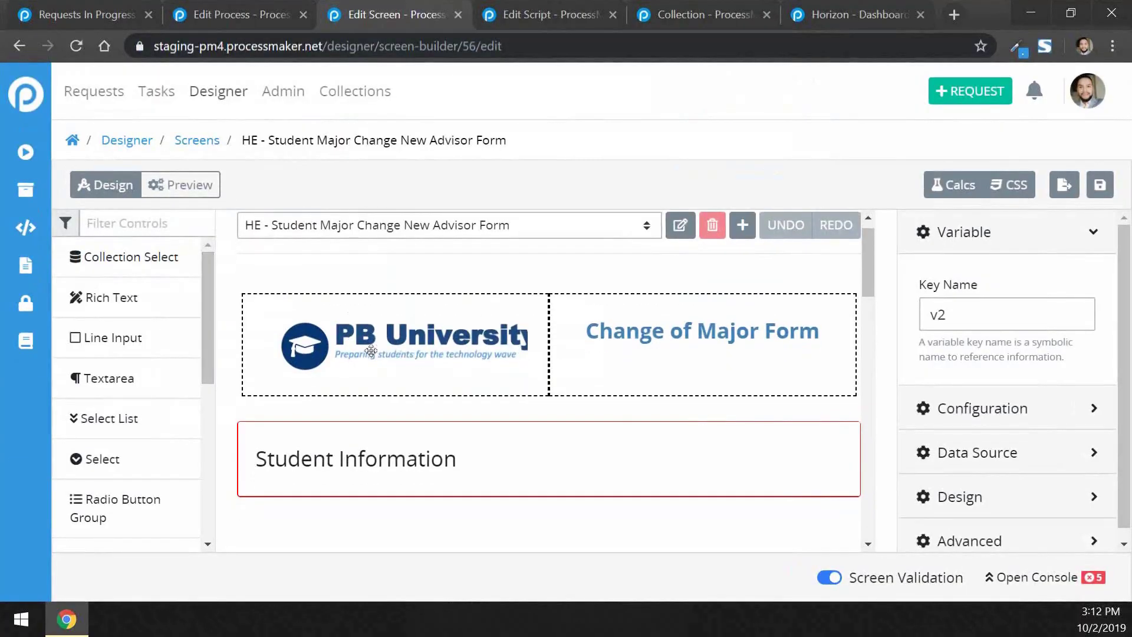
pyautogui.click(688, 332)
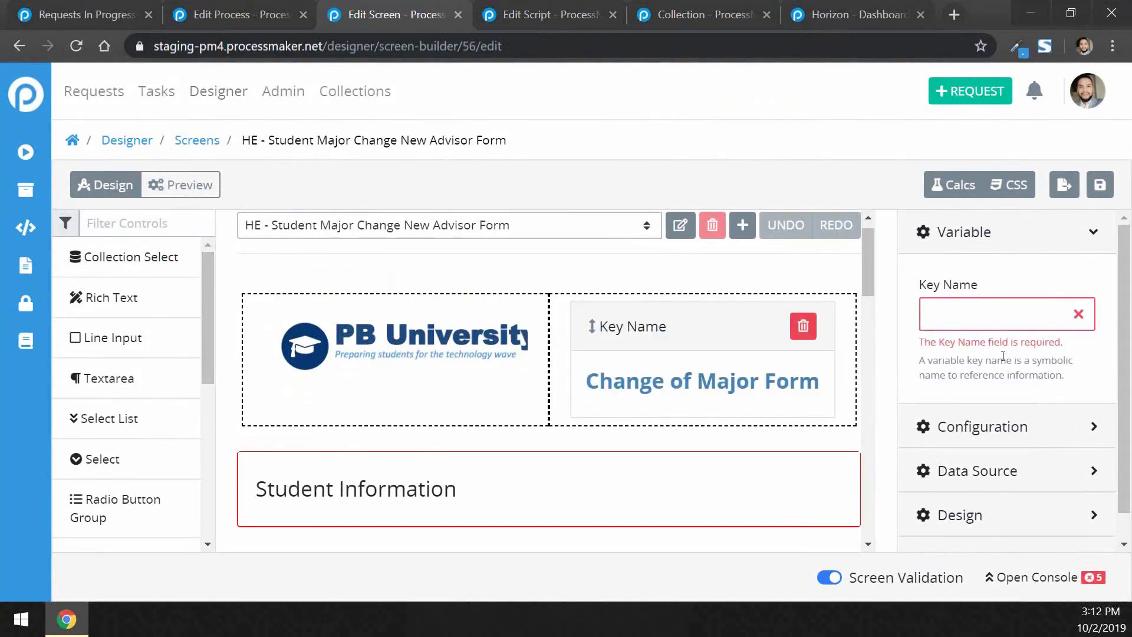
pyautogui.scroll(-1, 1002, 358)
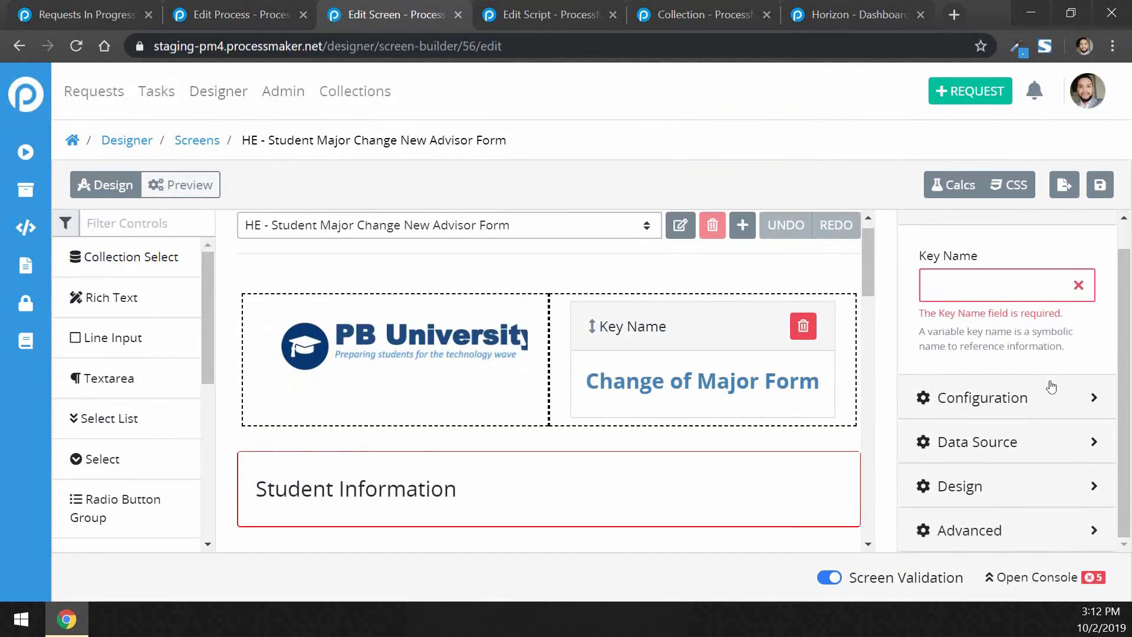
pyautogui.click(1093, 397)
pyautogui.scroll(-5, 1093, 371)
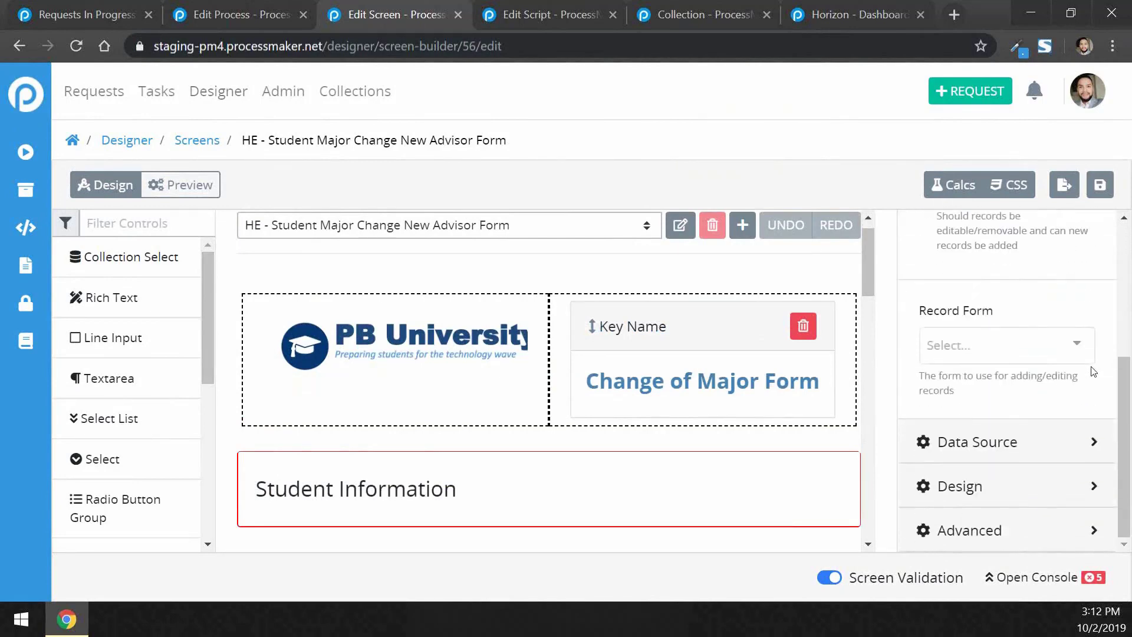
# Review the heading's text and background colours and its data source settings
pyautogui.click(999, 486)
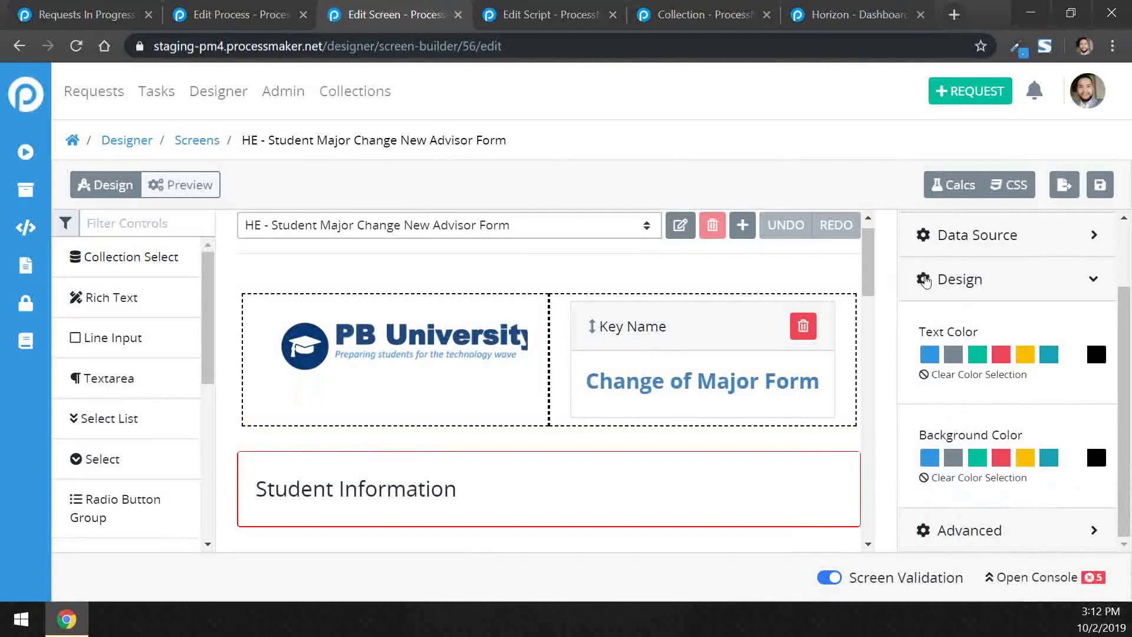
pyautogui.click(1077, 281)
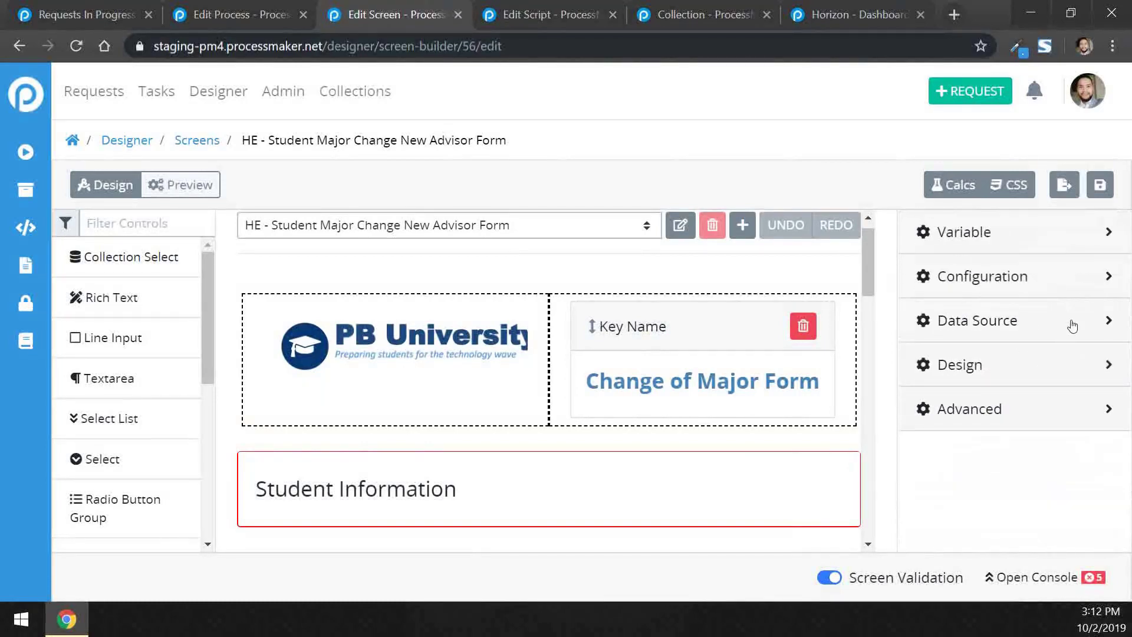
pyautogui.click(1070, 323)
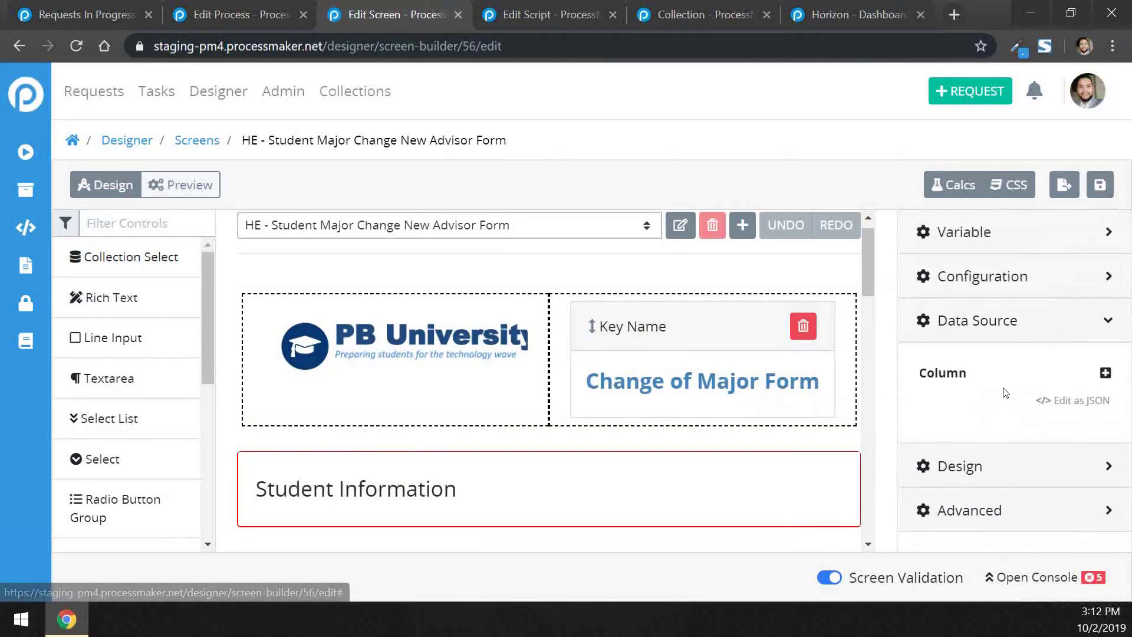
pyautogui.click(1023, 320)
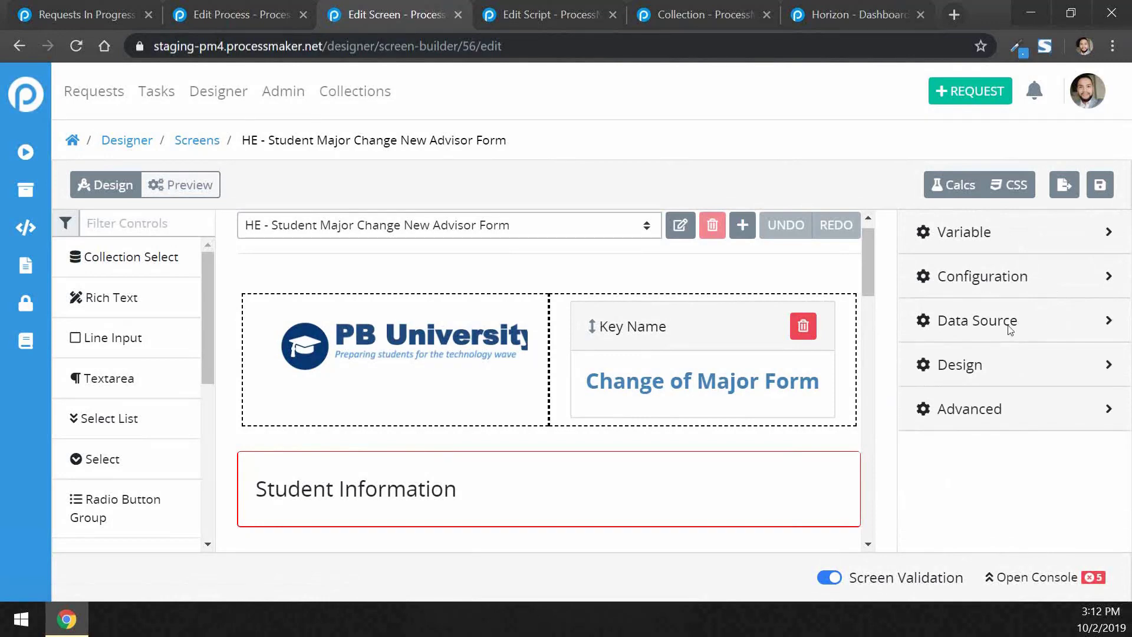
# Expand the heading's visibility rule settings and begin entering a rule
pyautogui.click(1020, 412)
pyautogui.press('super+Tab')
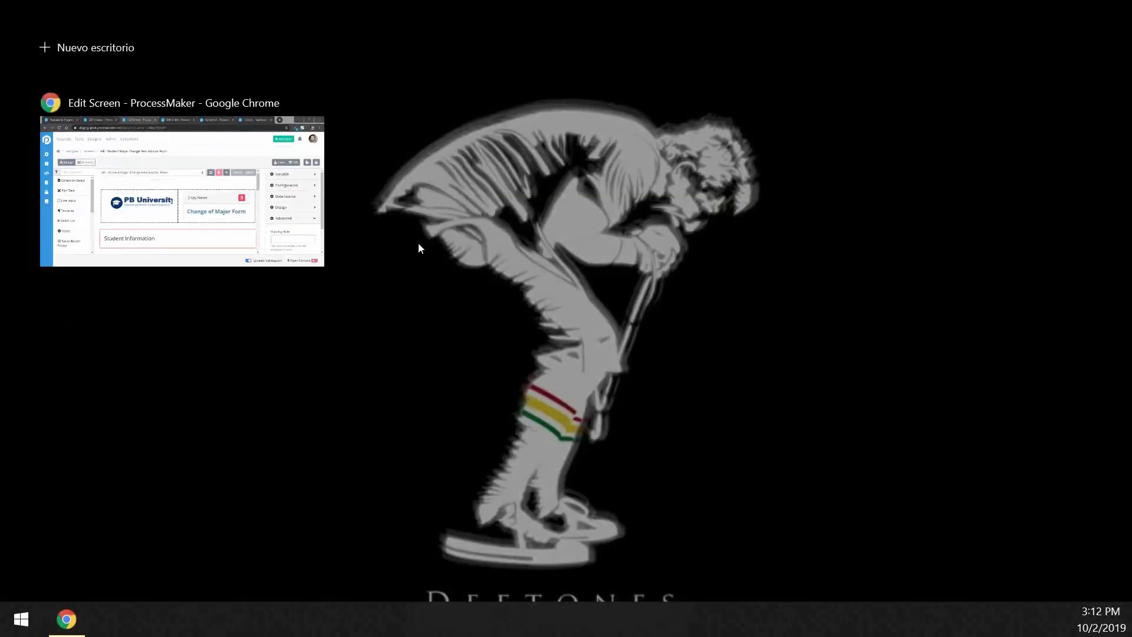
pyautogui.click(206, 188)
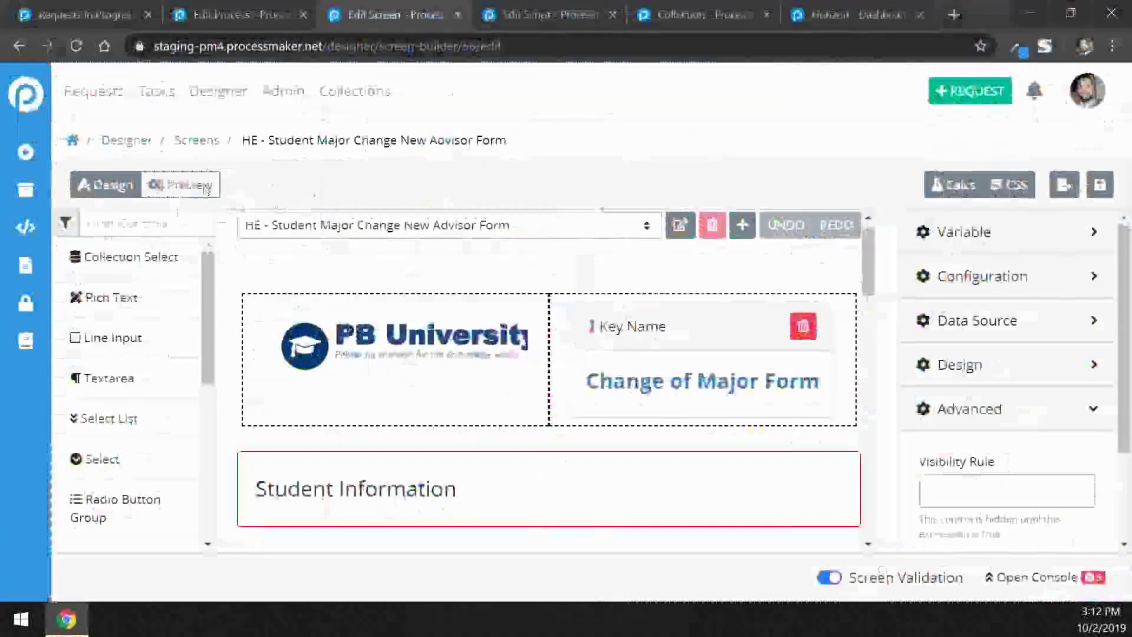
pyautogui.click(973, 492)
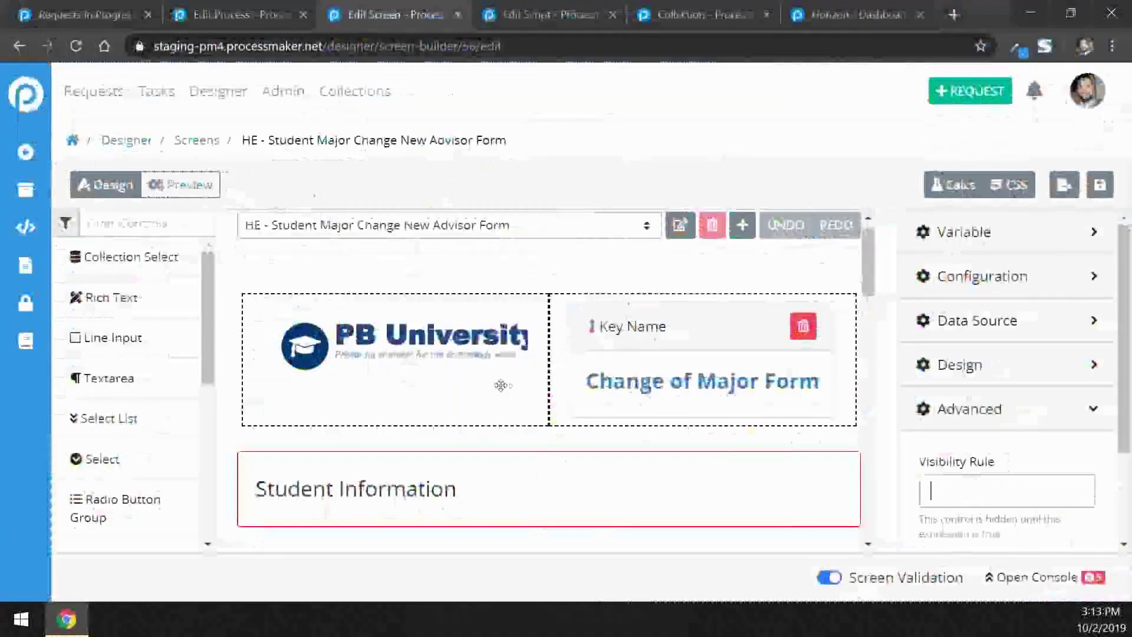
pyautogui.moveTo(865, 280); pyautogui.dragTo(869, 383)
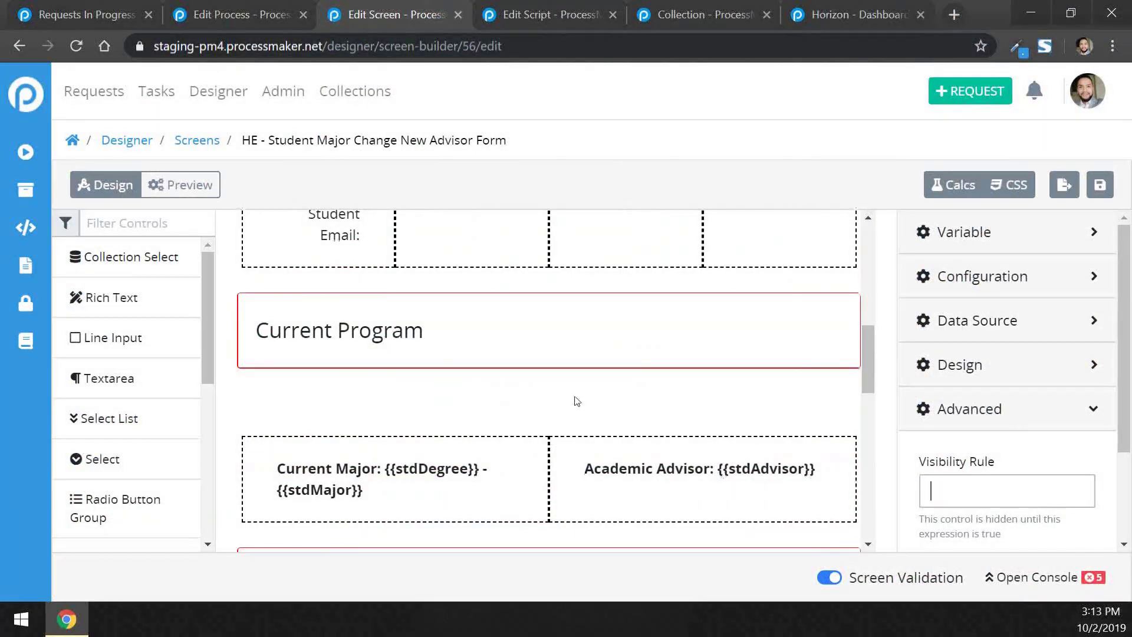
# Select the Student Email label, {{stdEmail}} field, table container and {{stdDate}} field
pyautogui.scroll(2, 576, 398)
pyautogui.scroll(2, 576, 471)
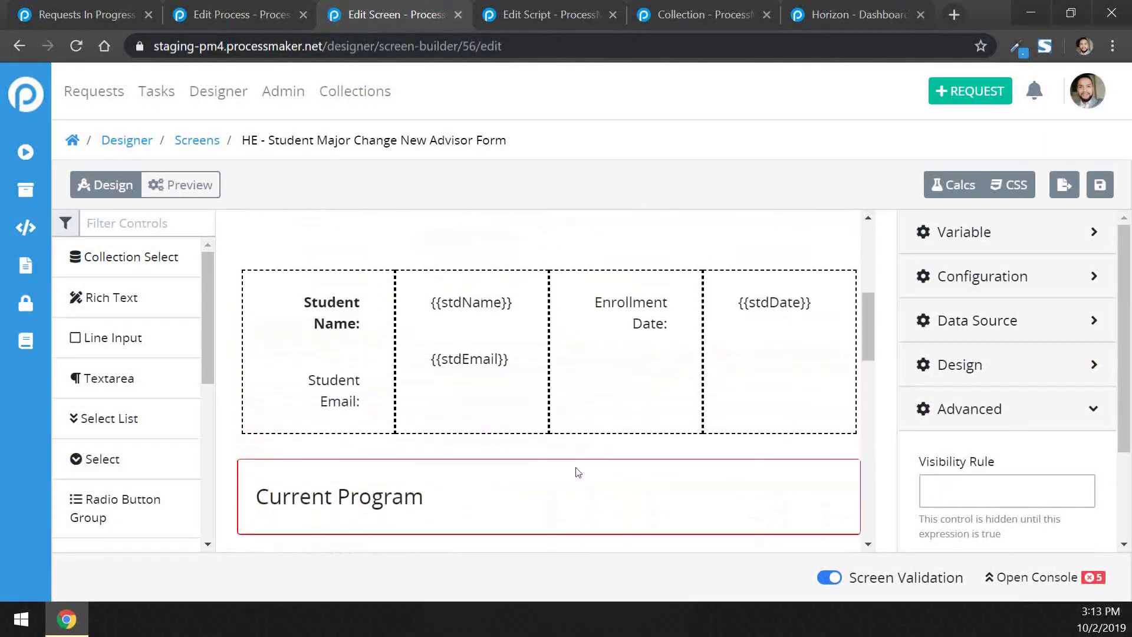
pyautogui.click(346, 383)
pyautogui.click(447, 365)
pyautogui.click(769, 369)
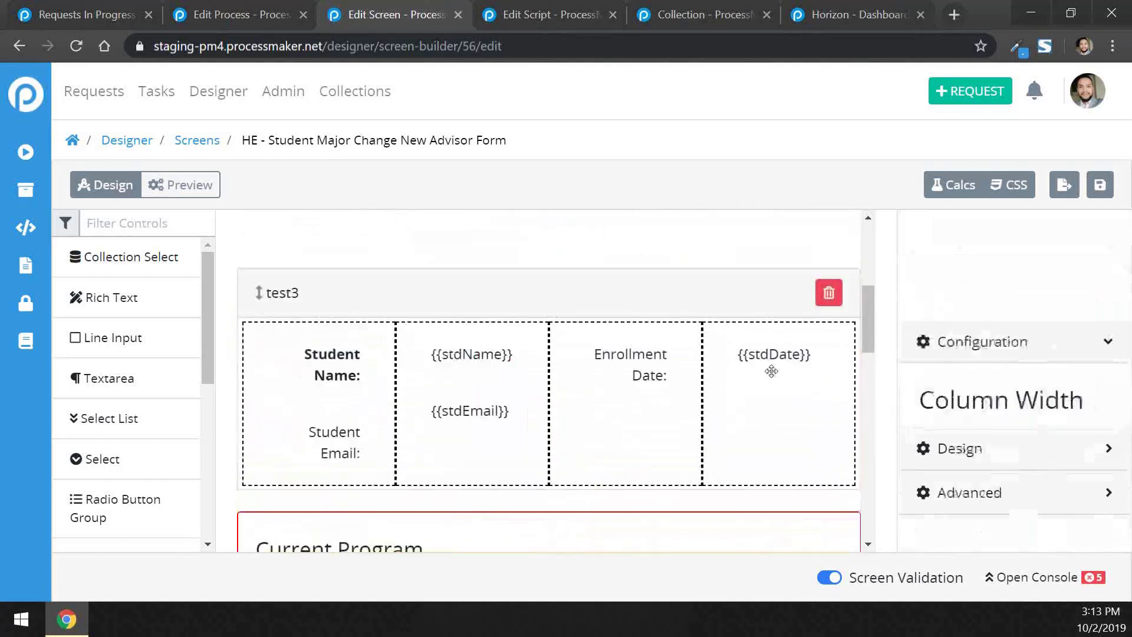
pyautogui.click(770, 365)
# Scroll down to the Approvals section and open the form's Computed Properties
pyautogui.scroll(-10, 728, 429)
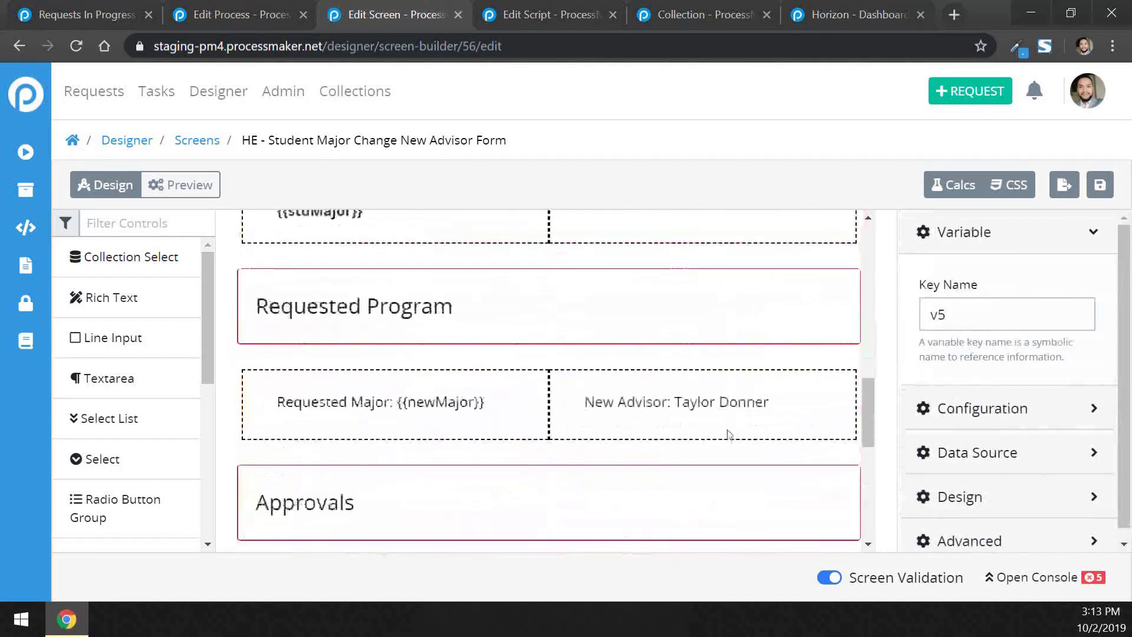
pyautogui.scroll(-1, 728, 429)
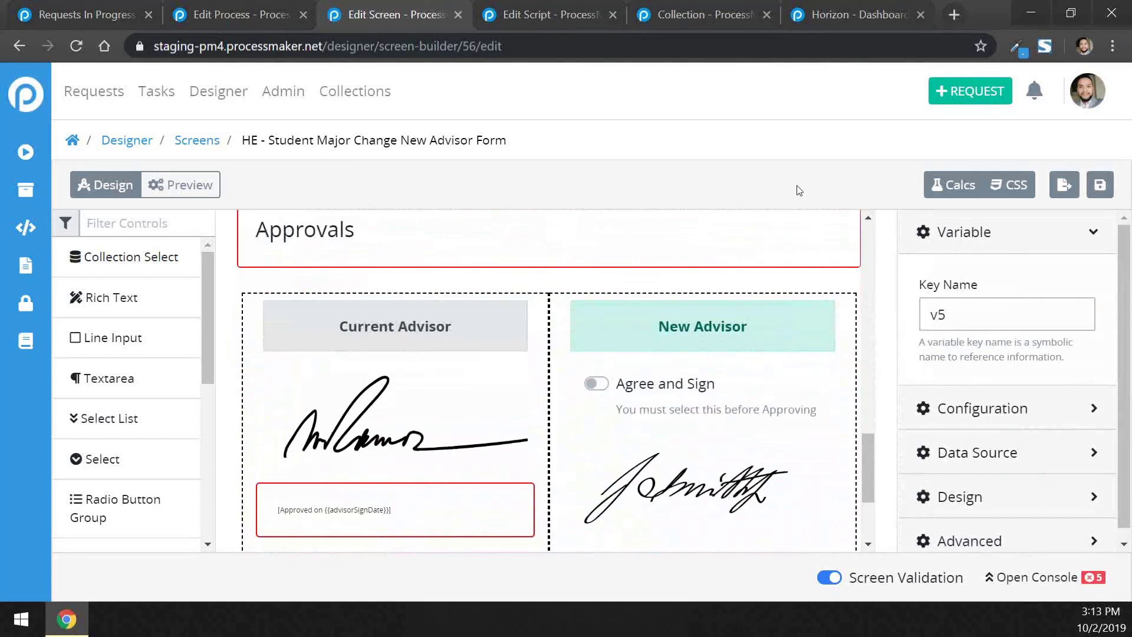
pyautogui.click(957, 185)
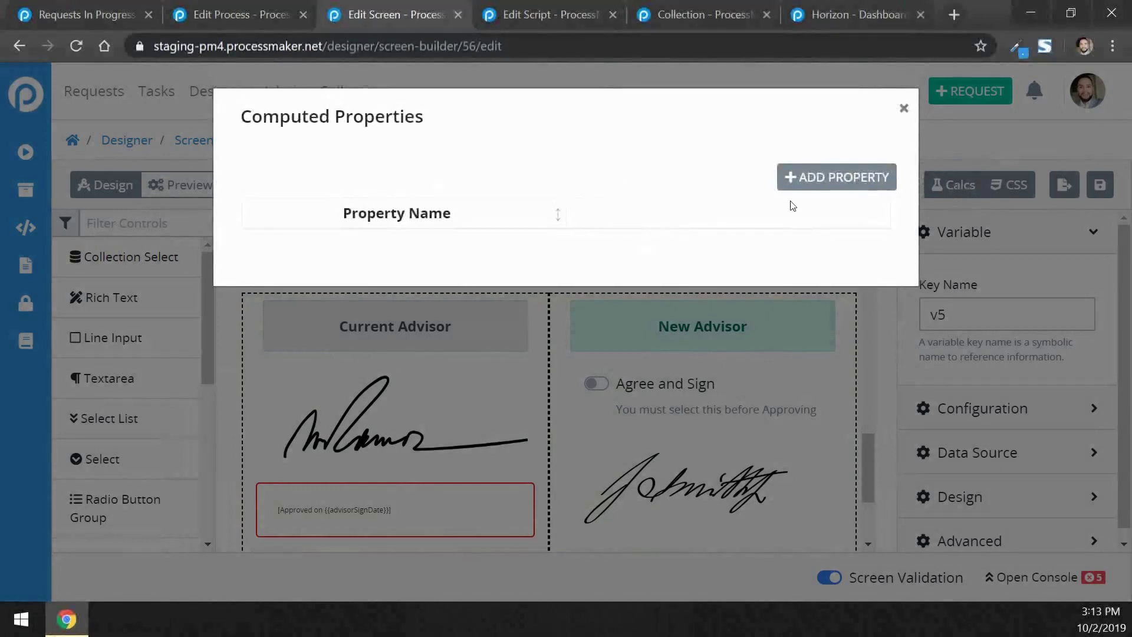
pyautogui.click(854, 189)
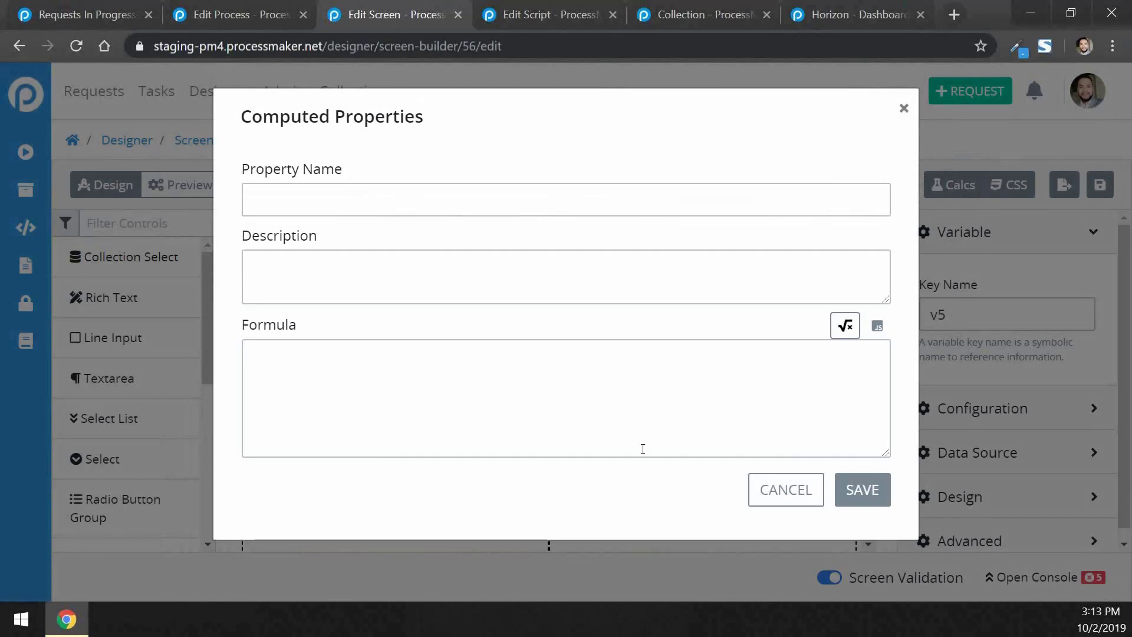
pyautogui.click(579, 381)
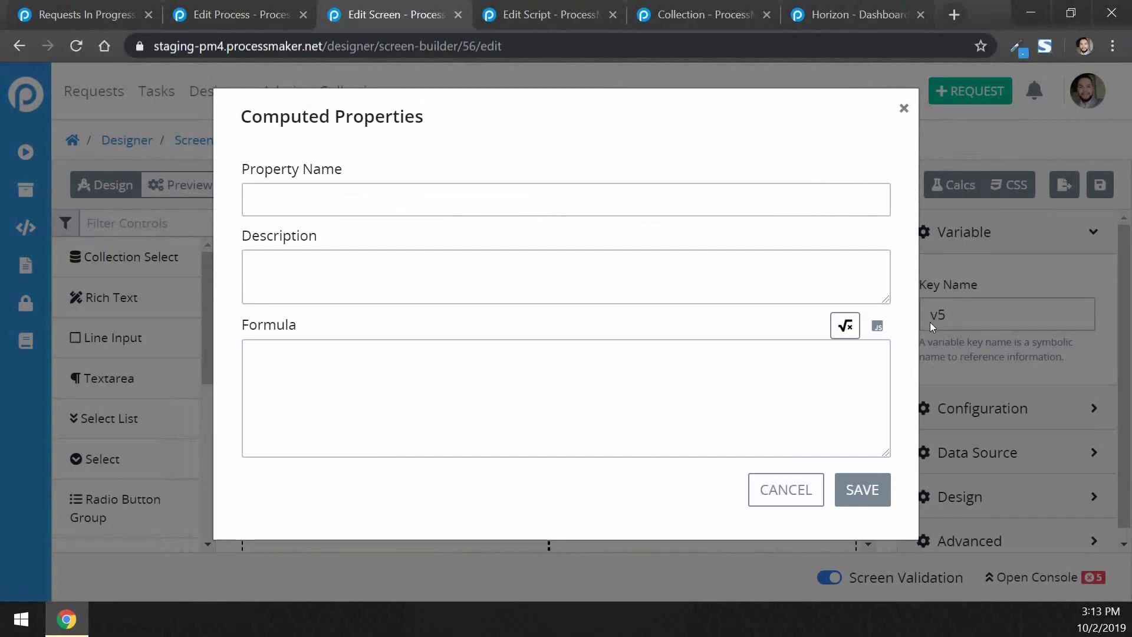
pyautogui.click(879, 329)
pyautogui.click(440, 352)
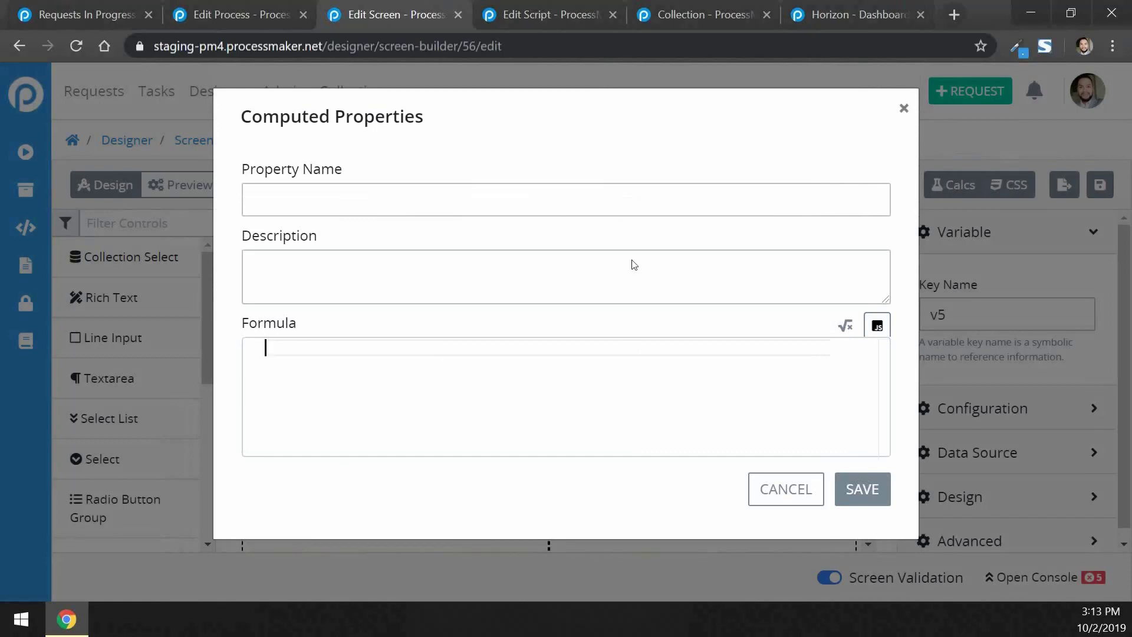
pyautogui.click(816, 481)
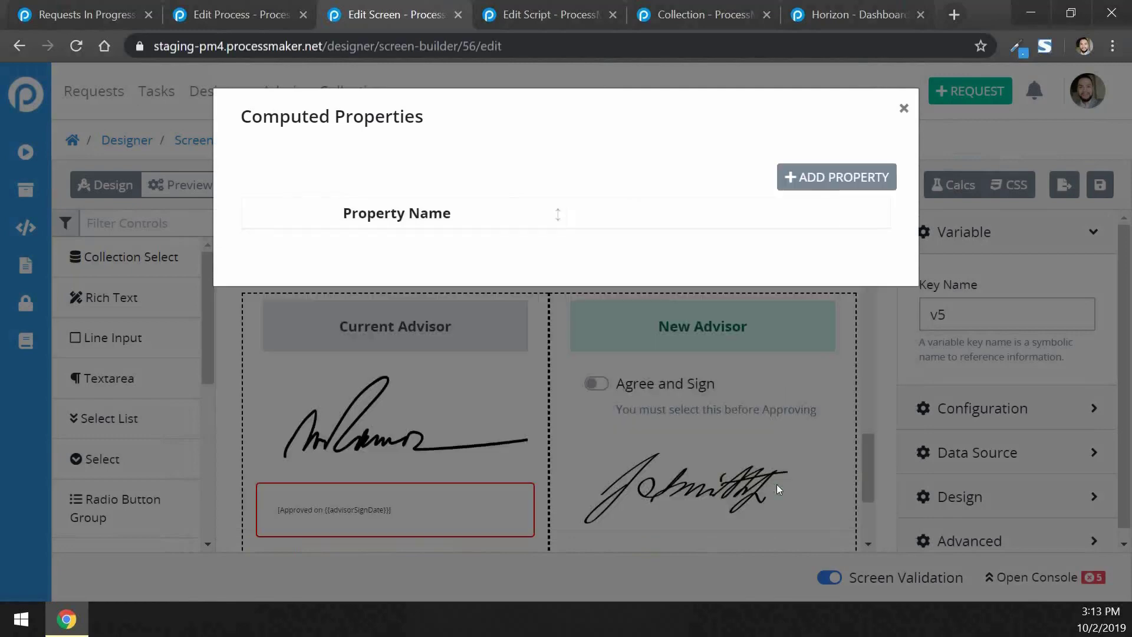
pyautogui.click(903, 108)
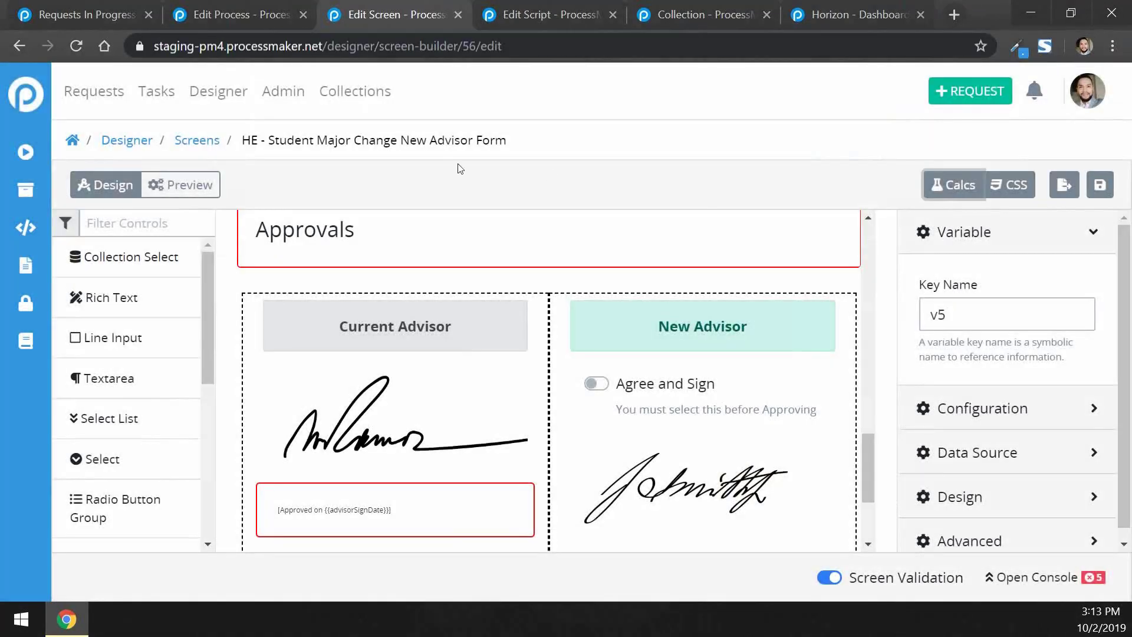
pyautogui.click(1023, 189)
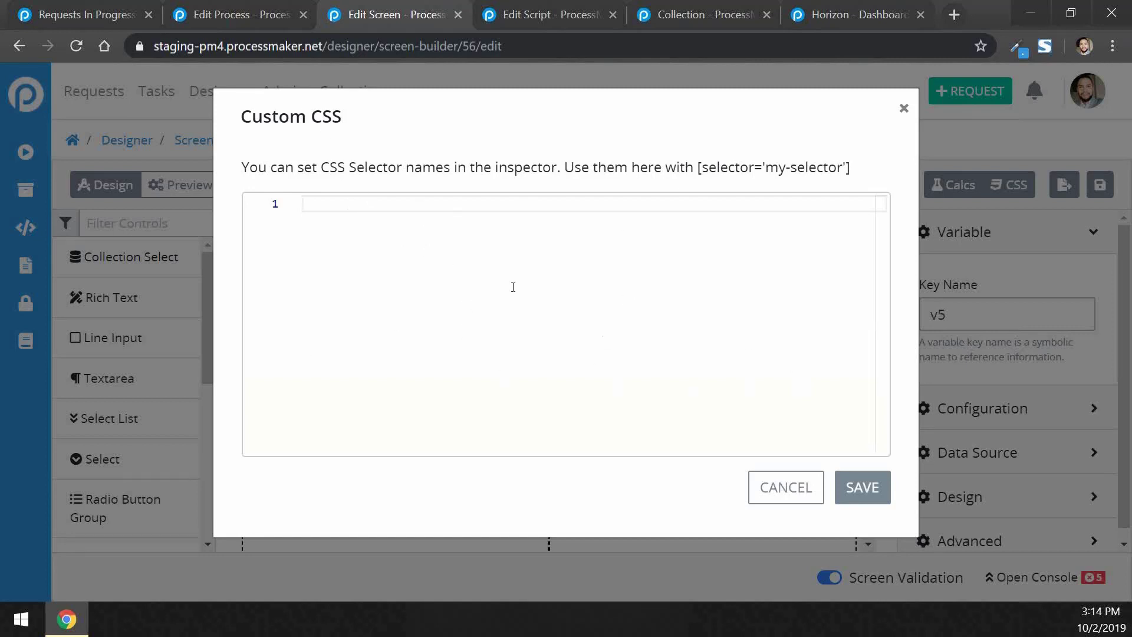
pyautogui.click(796, 486)
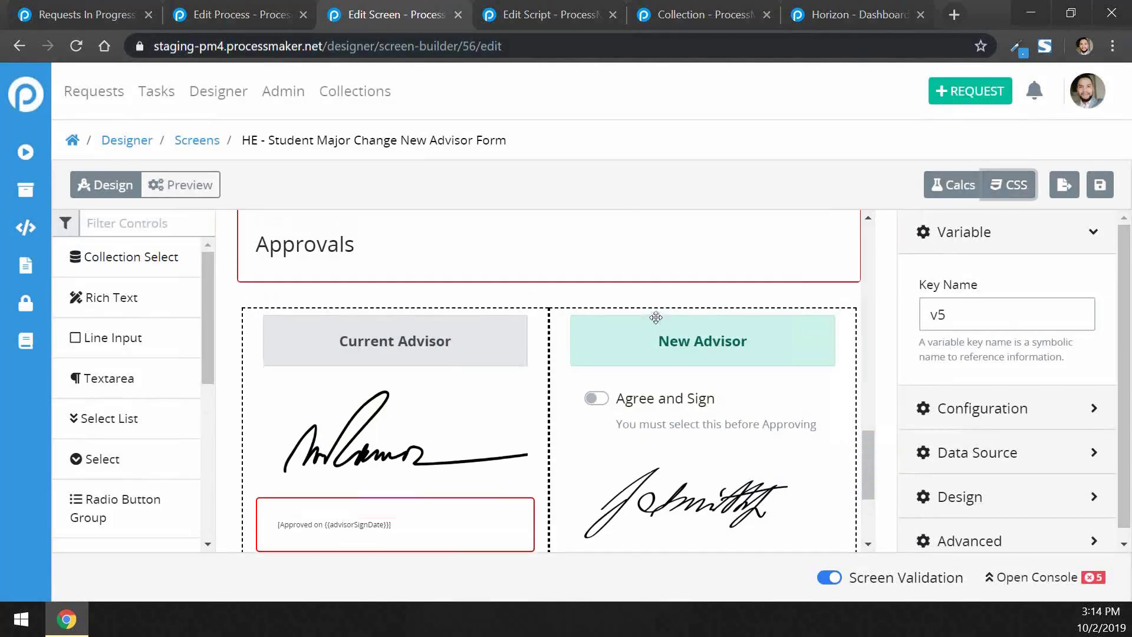
# Switch the form to Preview mode and scroll through the rendered form
pyautogui.scroll(7, 654, 316)
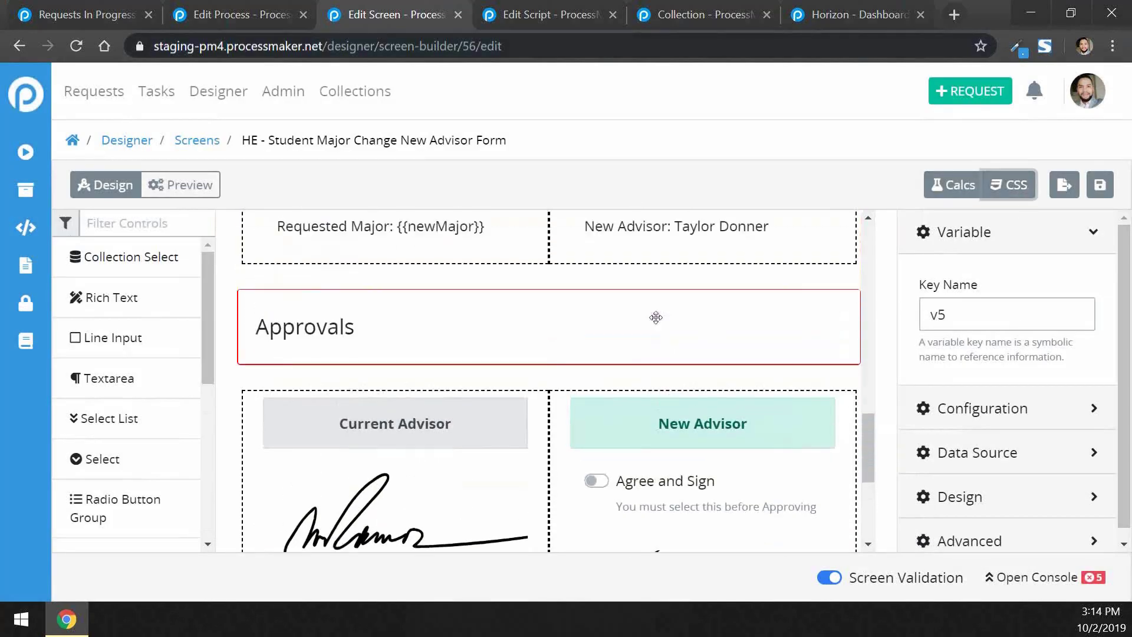
pyautogui.click(183, 185)
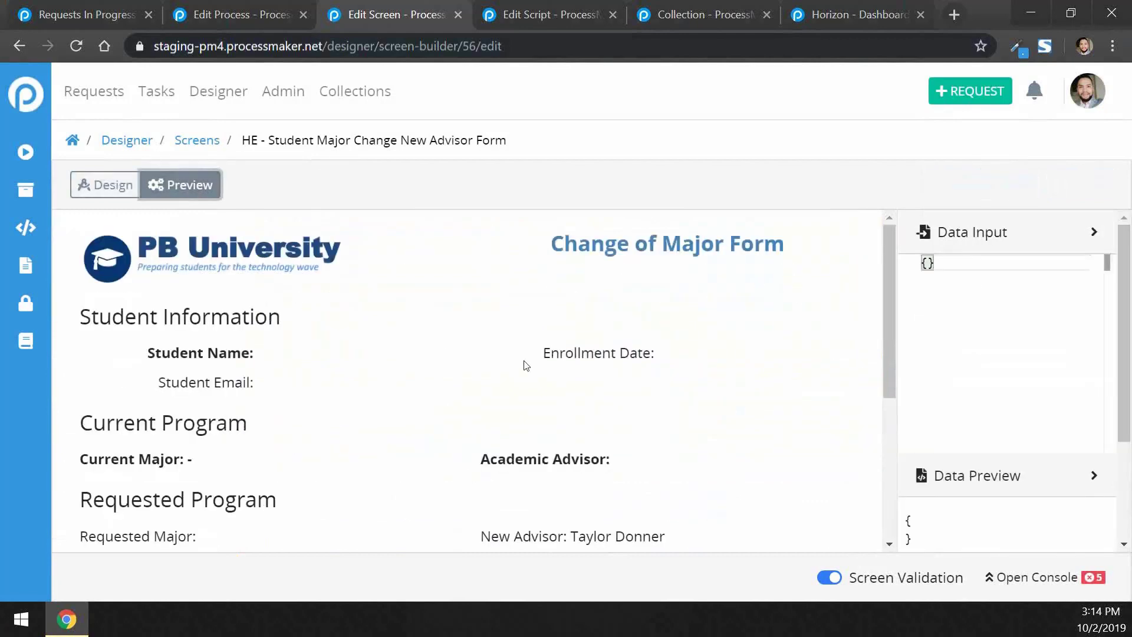
pyautogui.scroll(-1, 782, 399)
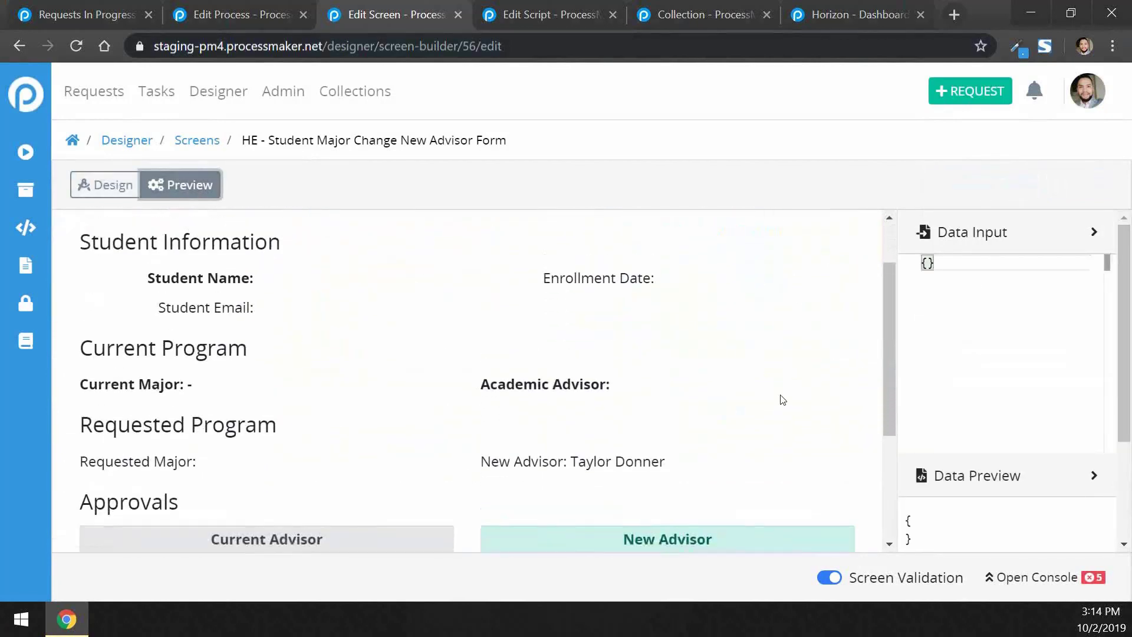
pyautogui.scroll(1, 781, 400)
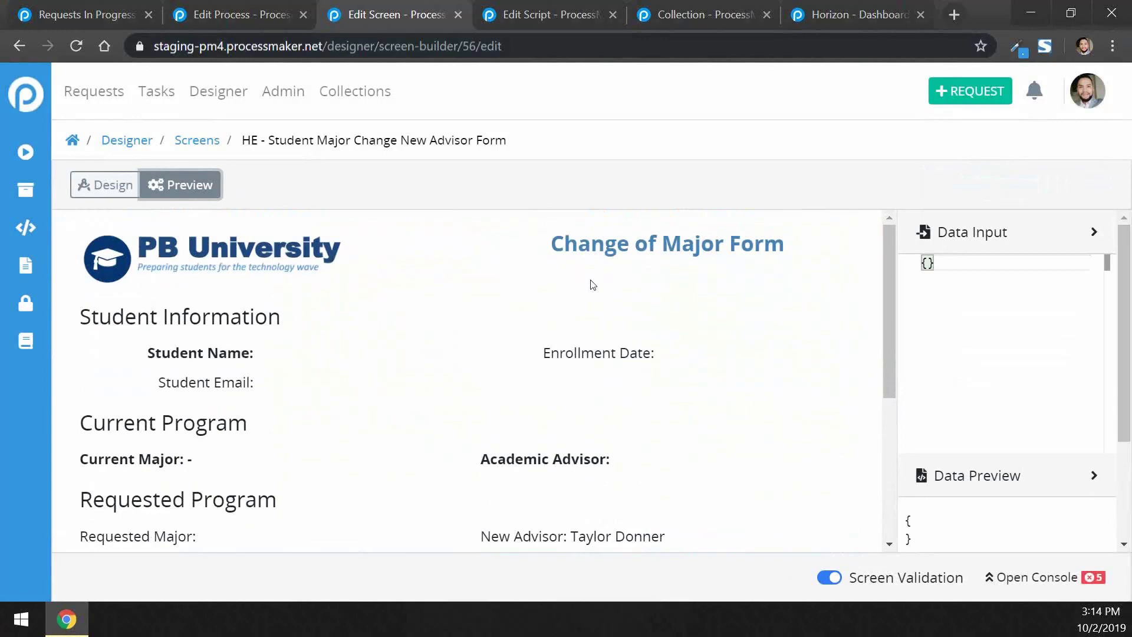
pyautogui.scroll(-4, 607, 388)
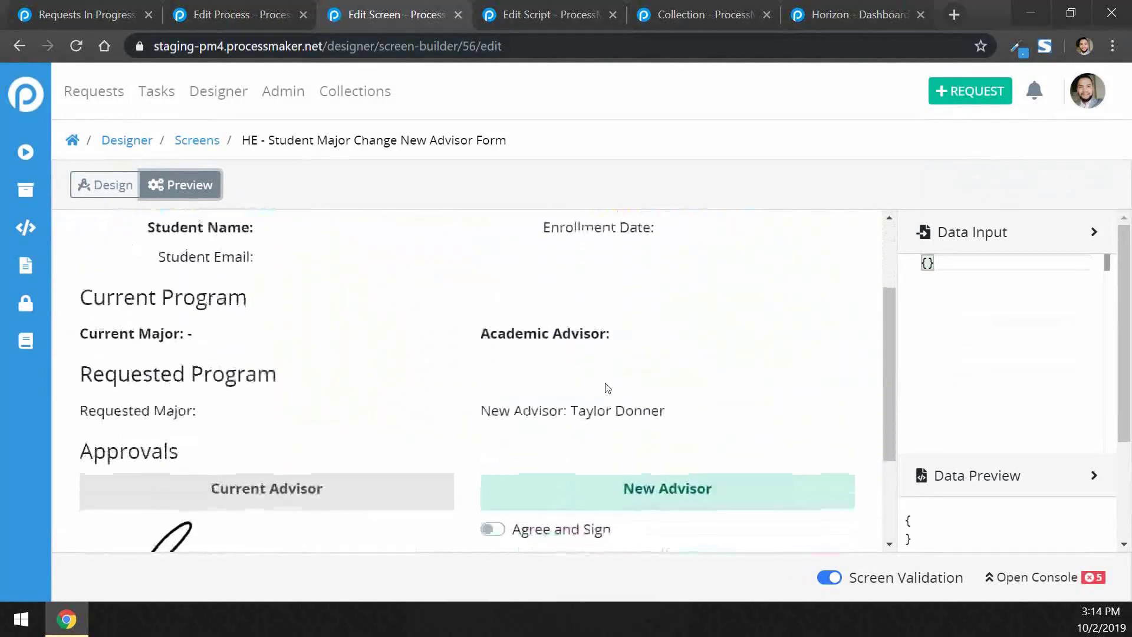
pyautogui.scroll(4, 603, 386)
pyautogui.scroll(-3, 604, 386)
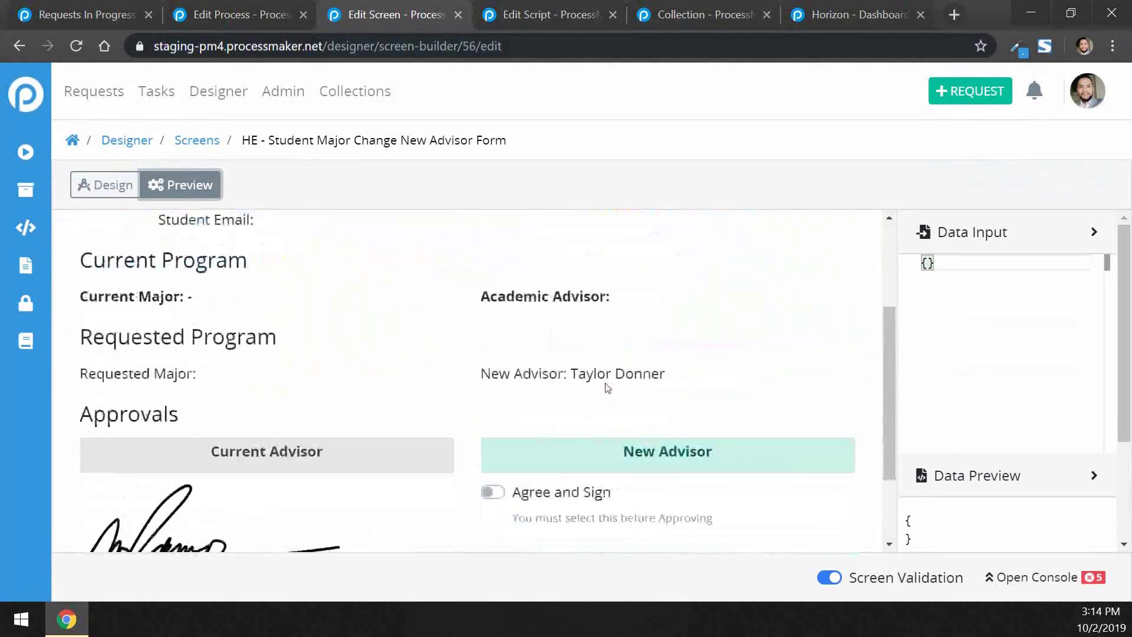
pyautogui.scroll(-1, 521, 341)
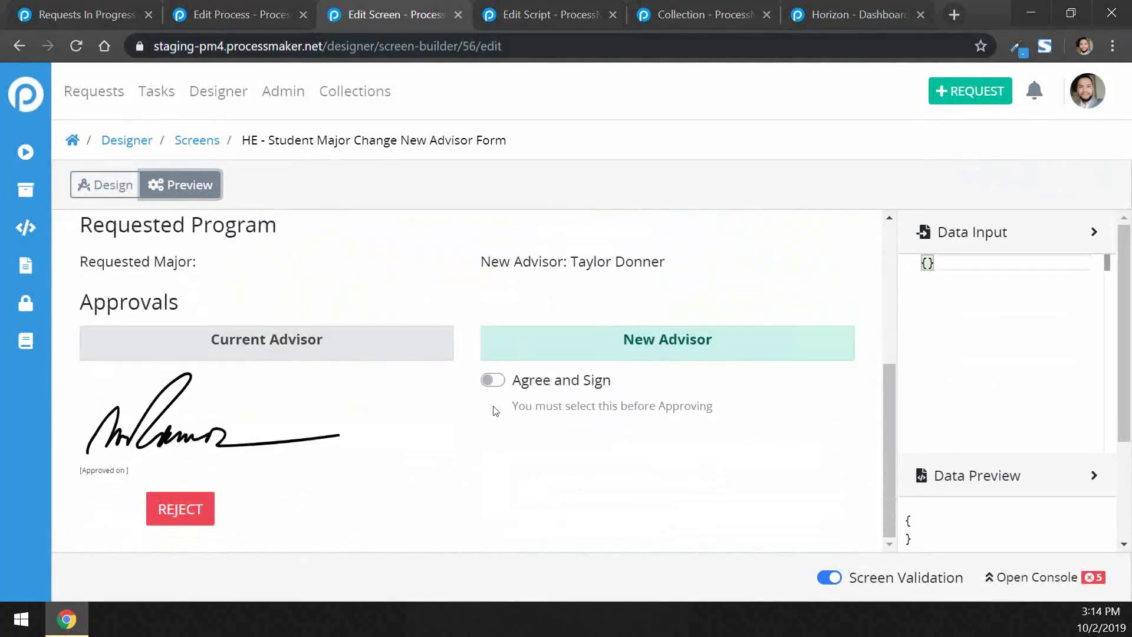
pyautogui.scroll(4, 473, 465)
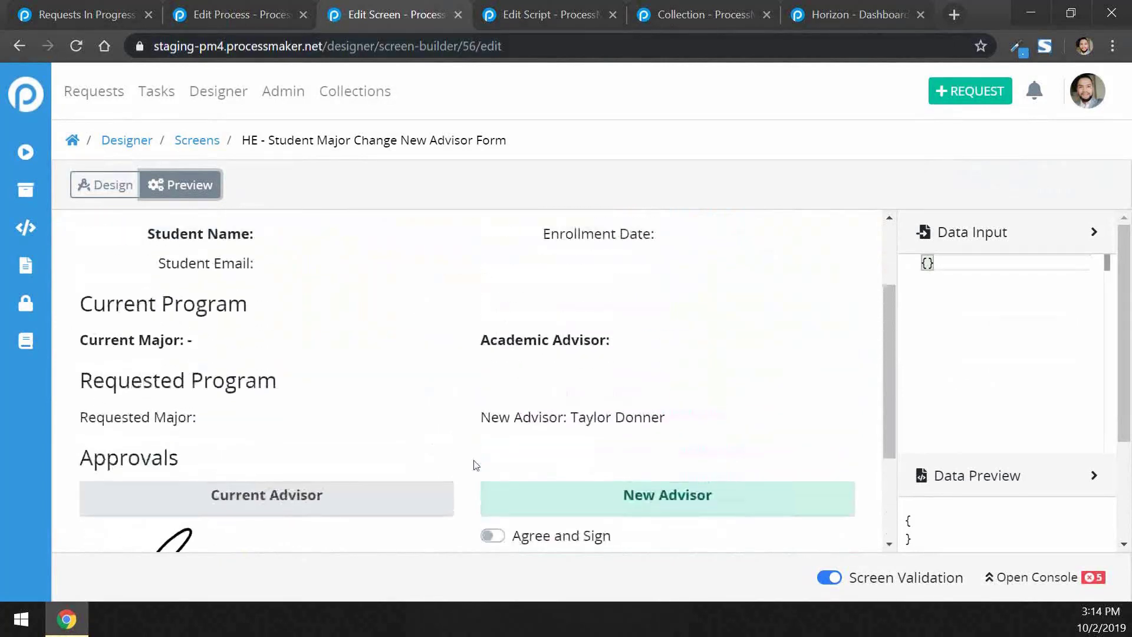
pyautogui.scroll(-5, 266, 313)
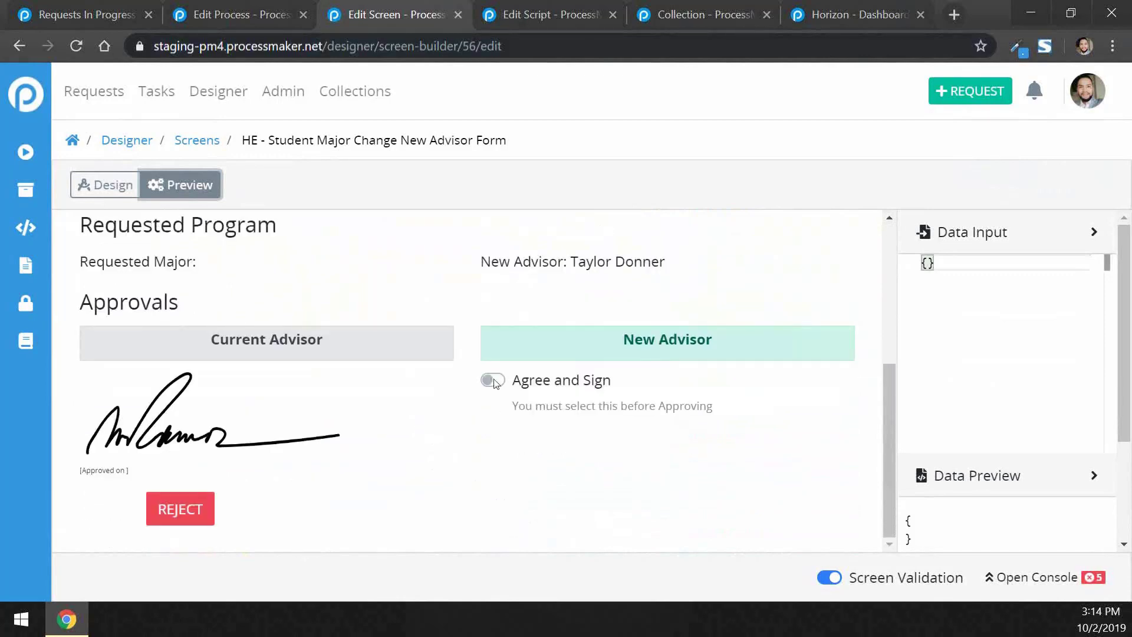
# Turn on the New Advisor's Agree and Sign toggle in the Approvals section
pyautogui.click(493, 380)
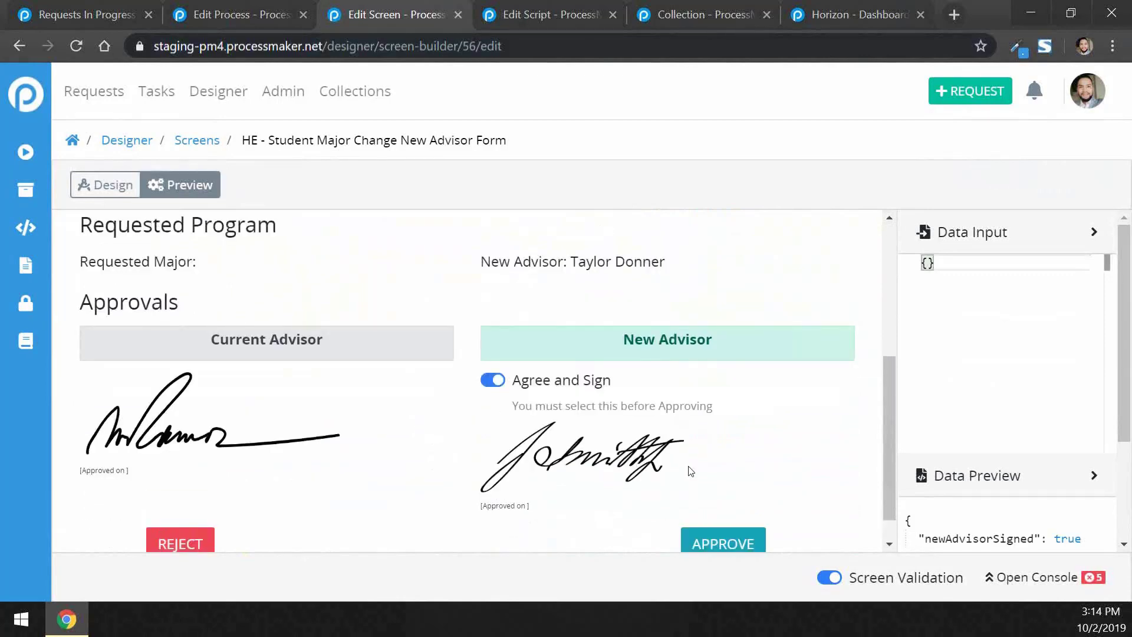
pyautogui.scroll(-1, 688, 470)
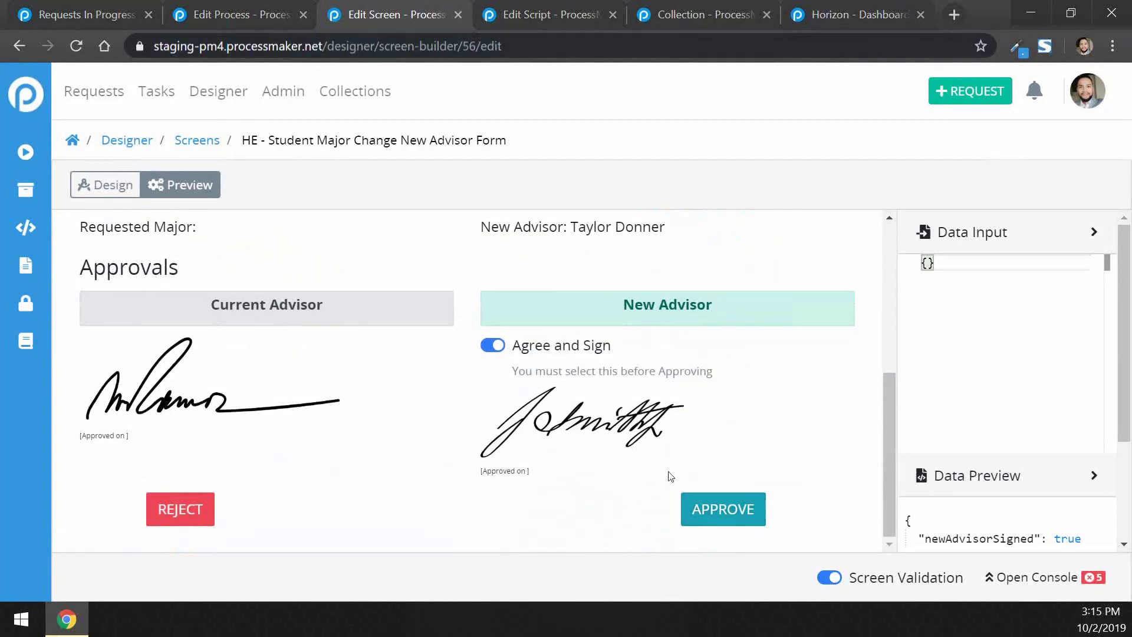
pyautogui.scroll(4, 795, 429)
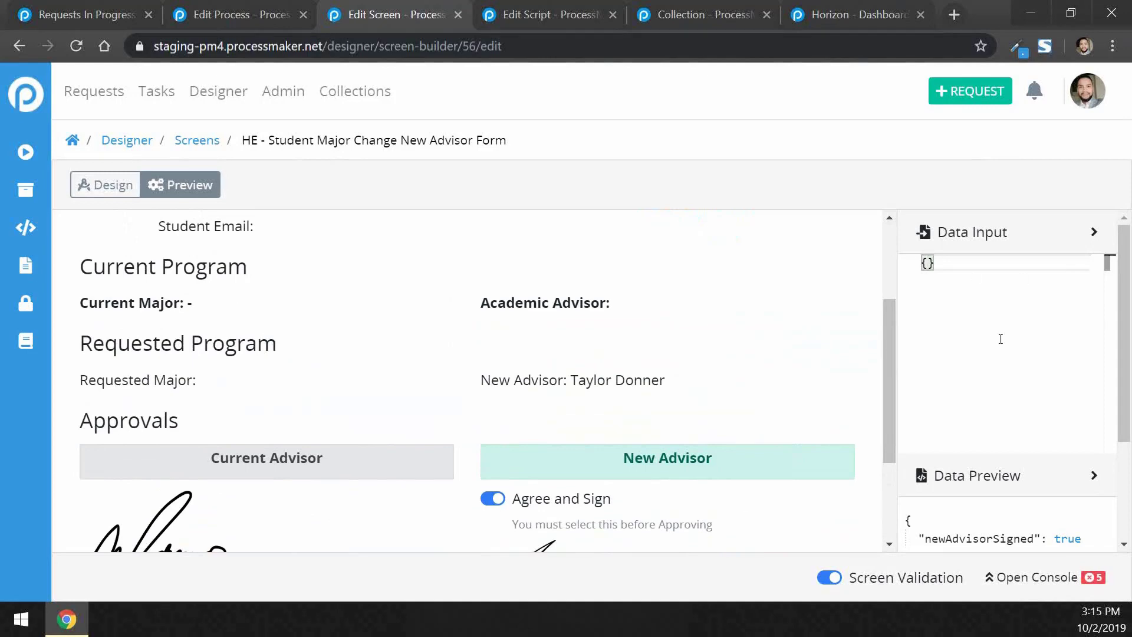
# Return to the Design view and select the {{stdEmail}} field under Student Information
pyautogui.click(116, 175)
pyautogui.scroll(-3, 407, 332)
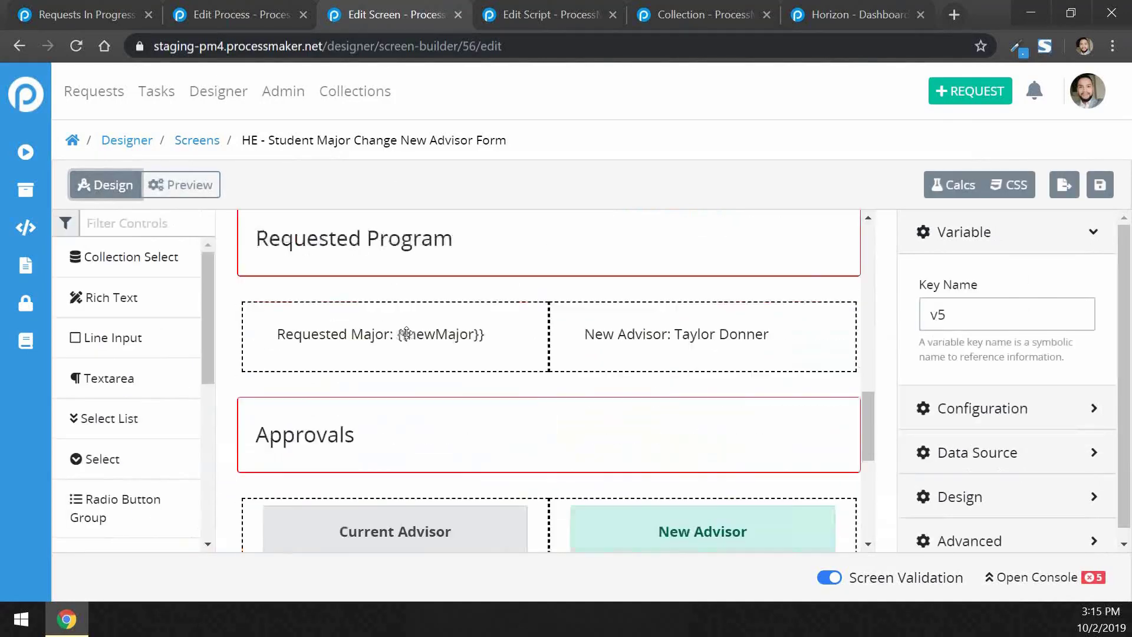
pyautogui.scroll(-3, 501, 387)
pyautogui.scroll(8, 502, 387)
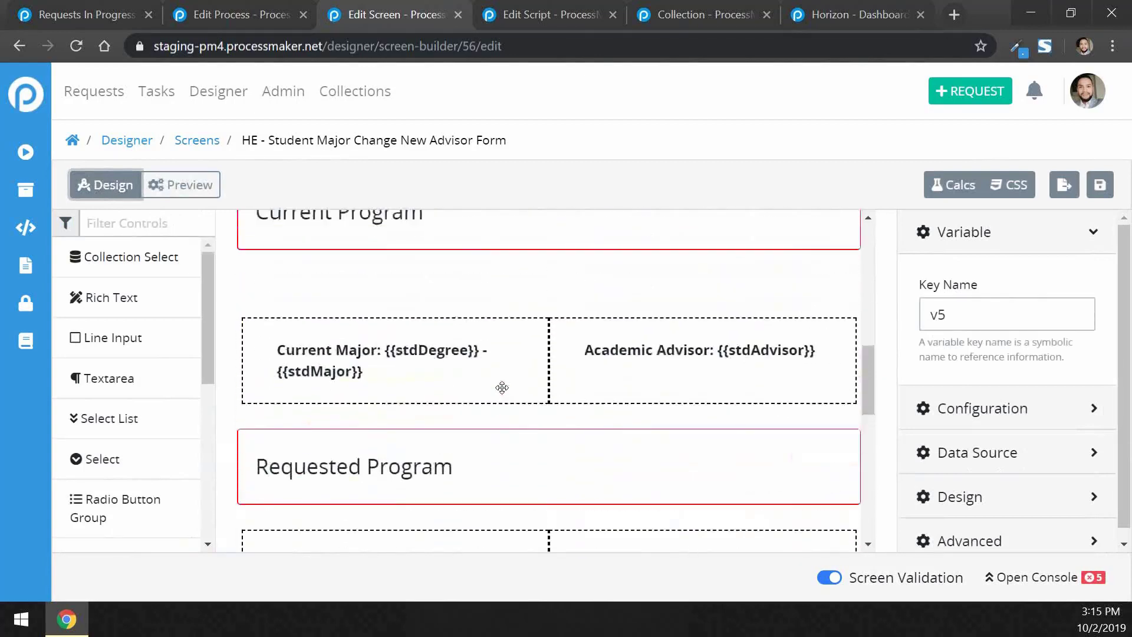
pyautogui.scroll(5, 502, 387)
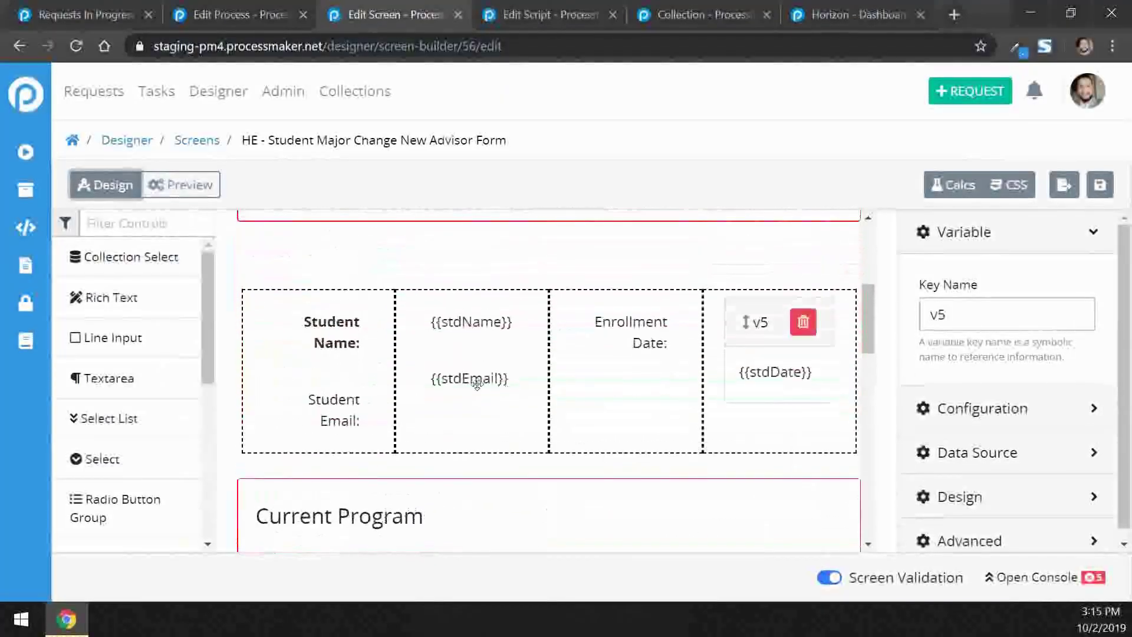
pyautogui.click(474, 383)
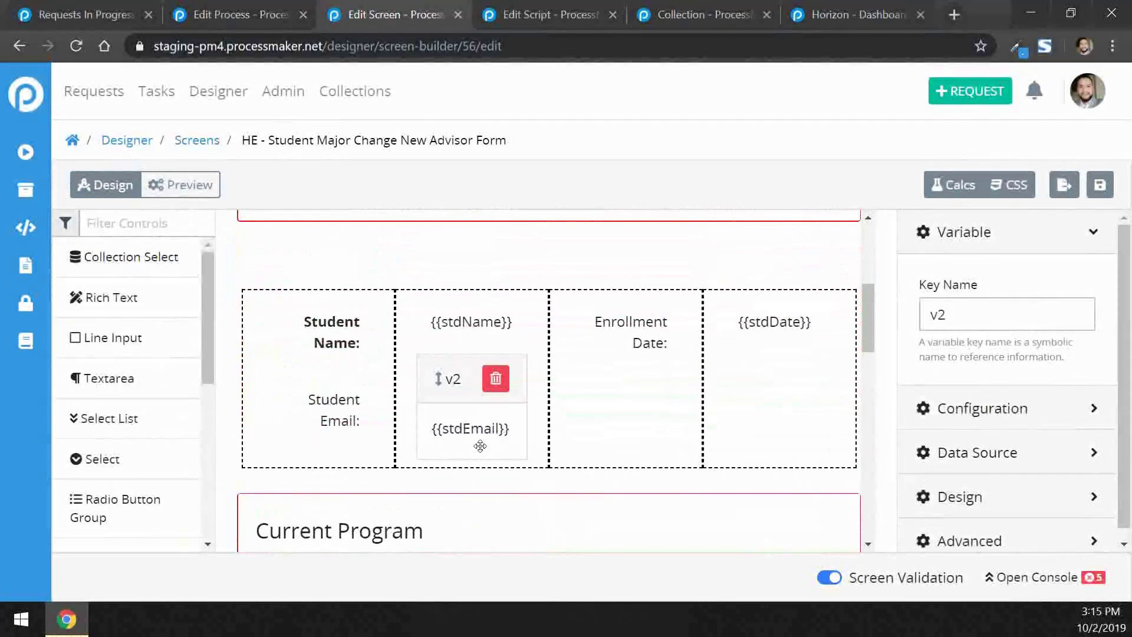
# Enter Data Input JSON setting stdEmail to a sample e-mail address and check it on the form
pyautogui.click(194, 193)
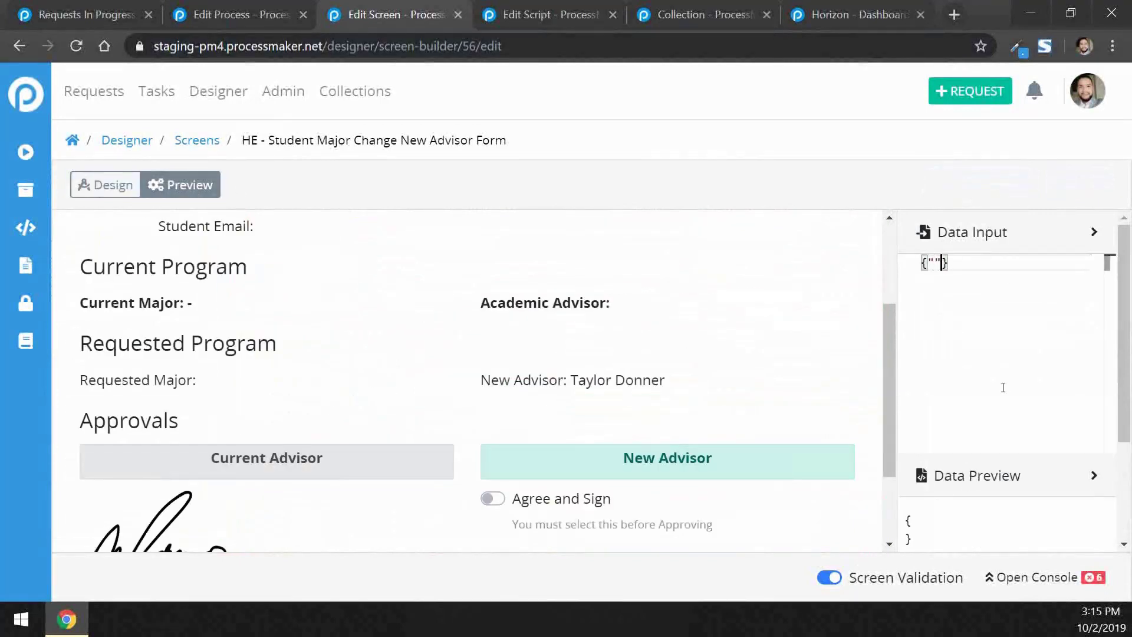
pyautogui.write('"std')
pyautogui.write('Emi')
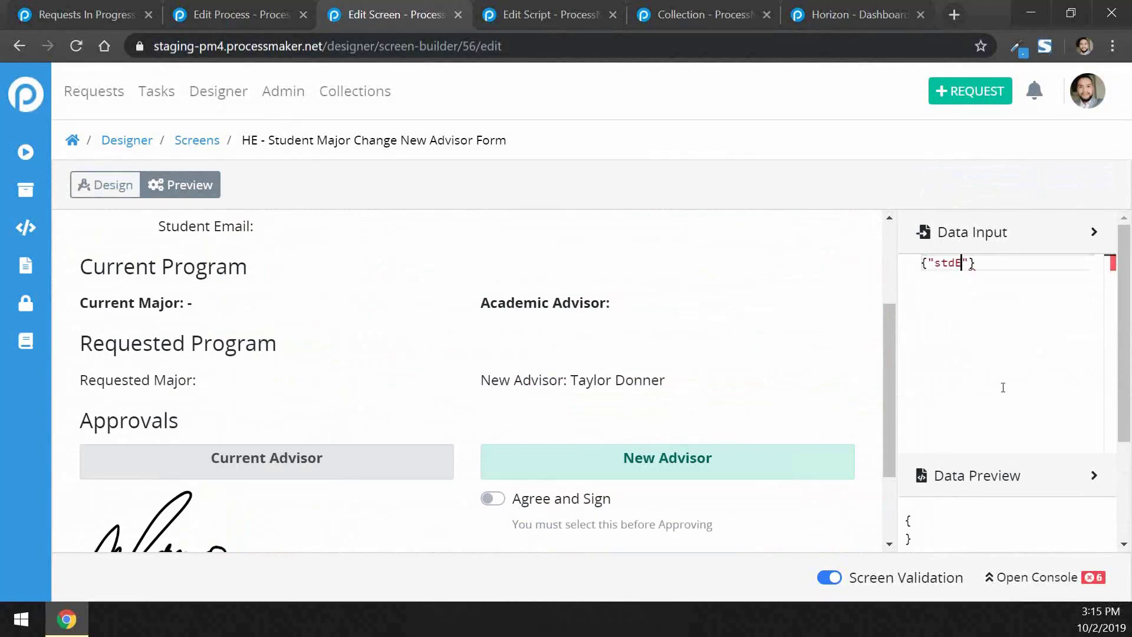
pyautogui.press('BackSpace')
pyautogui.write('a')
pyautogui.write('il"')
pyautogui.write(':')
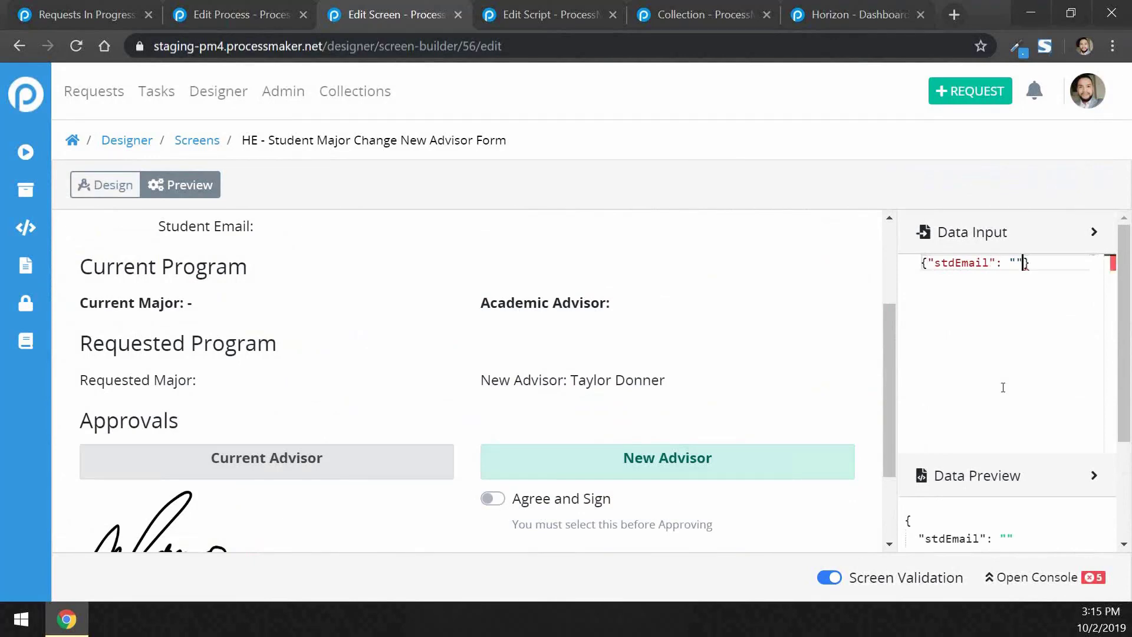
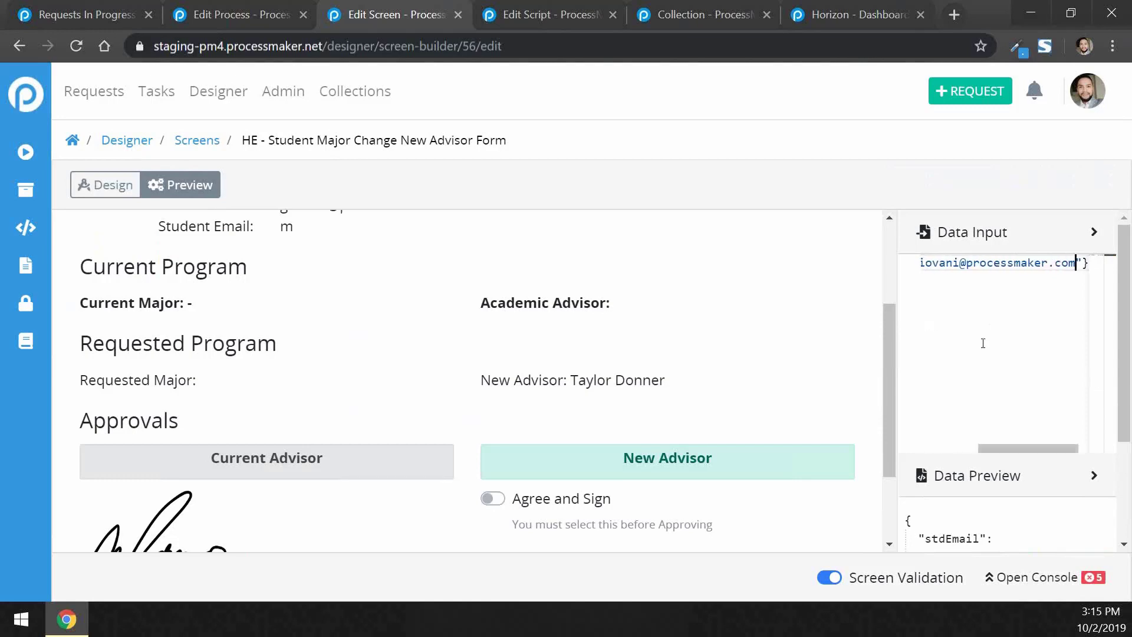
pyautogui.scroll(2, 469, 303)
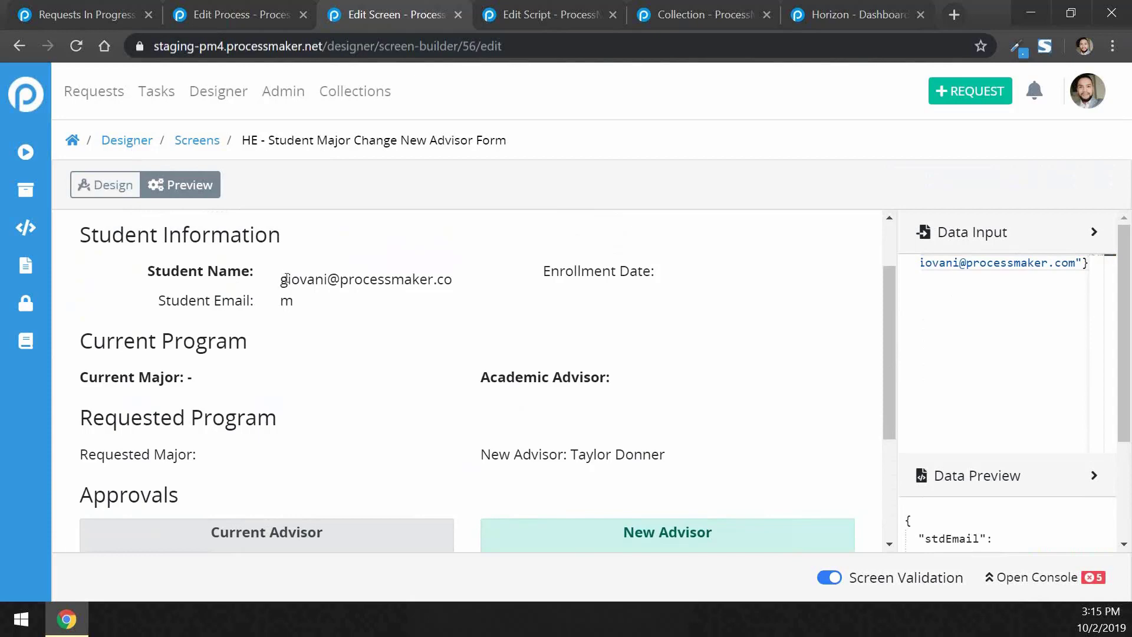
pyautogui.moveTo(287, 276); pyautogui.dragTo(316, 314)
pyautogui.click(367, 315)
pyautogui.moveTo(1054, 449); pyautogui.dragTo(997, 448)
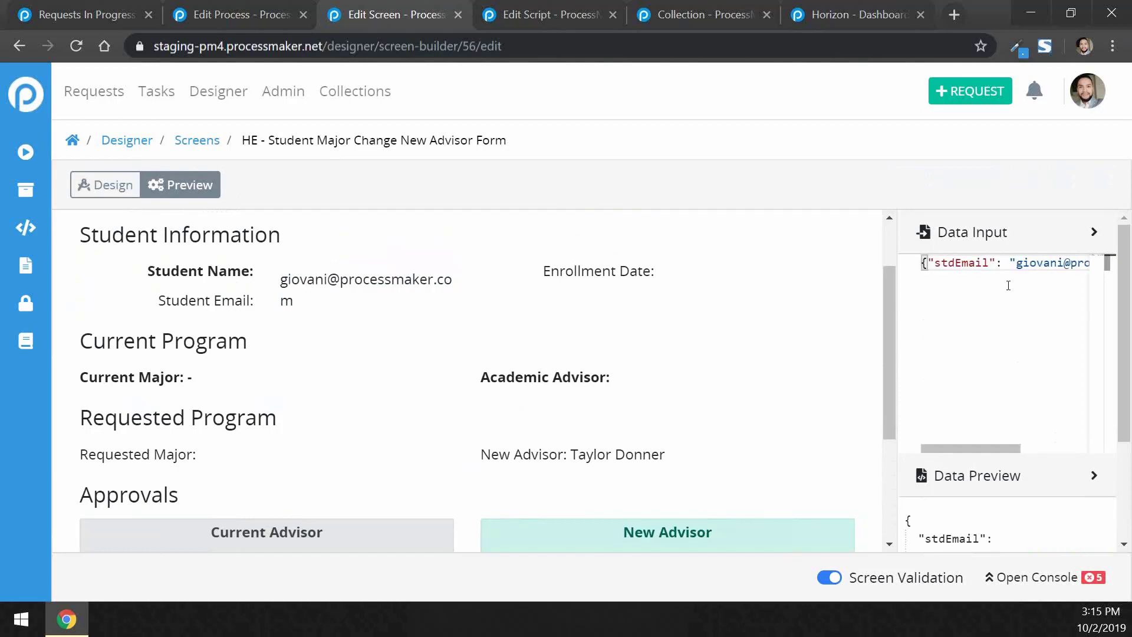
# Sign as the New Advisor, approve the major change and dismiss the form-submitted message
pyautogui.scroll(-3, 992, 357)
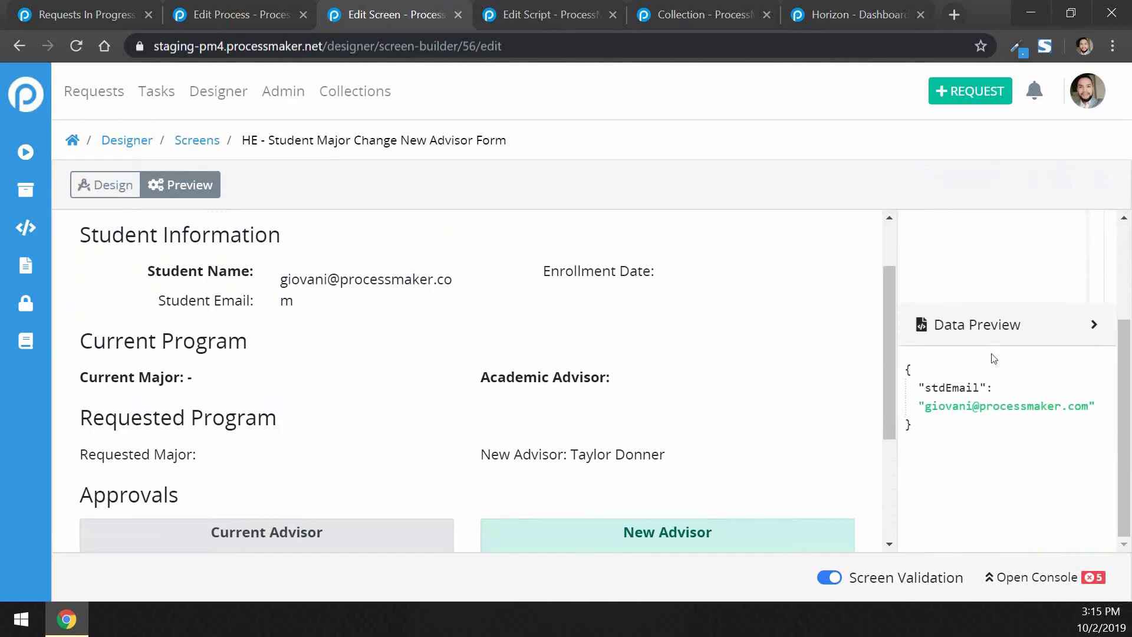
pyautogui.scroll(-3, 791, 476)
pyautogui.scroll(-1, 778, 430)
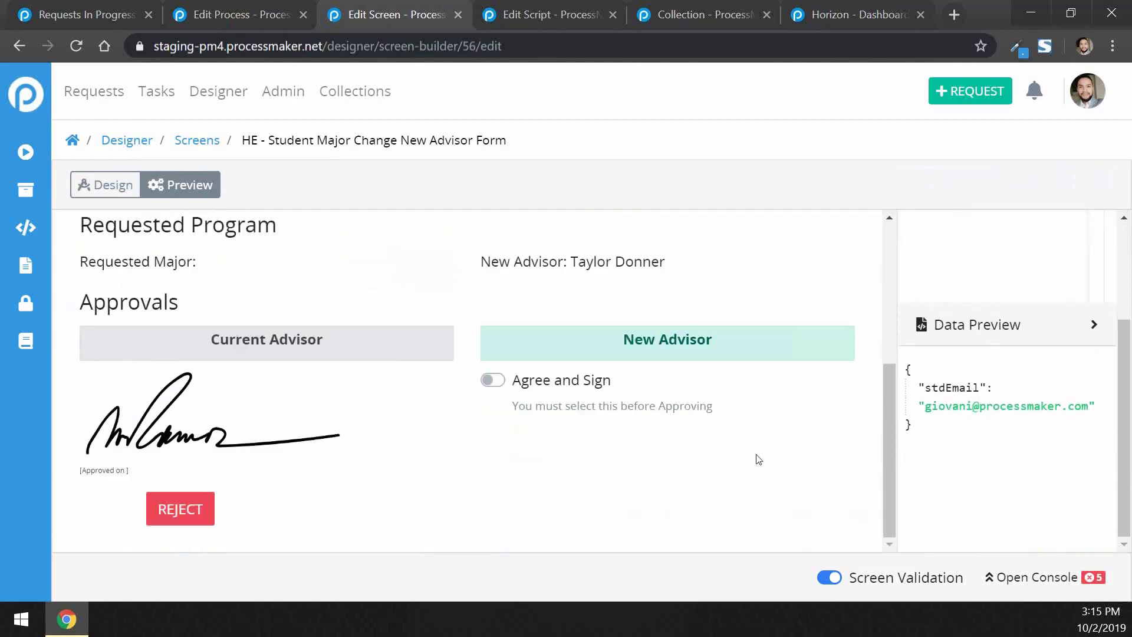
pyautogui.click(517, 380)
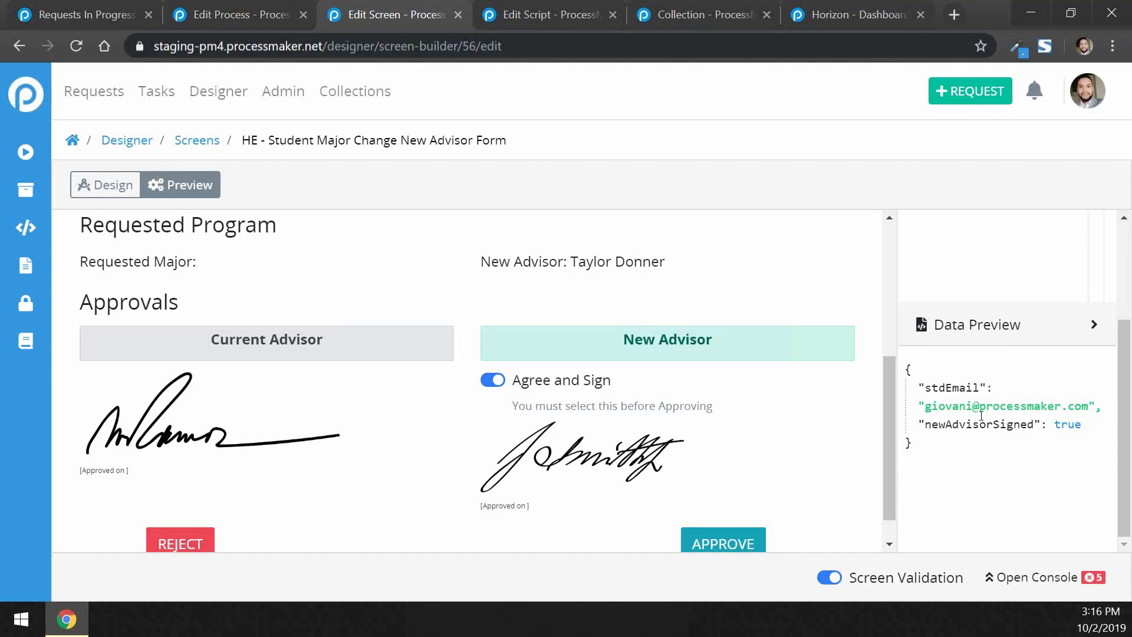
pyautogui.click(725, 547)
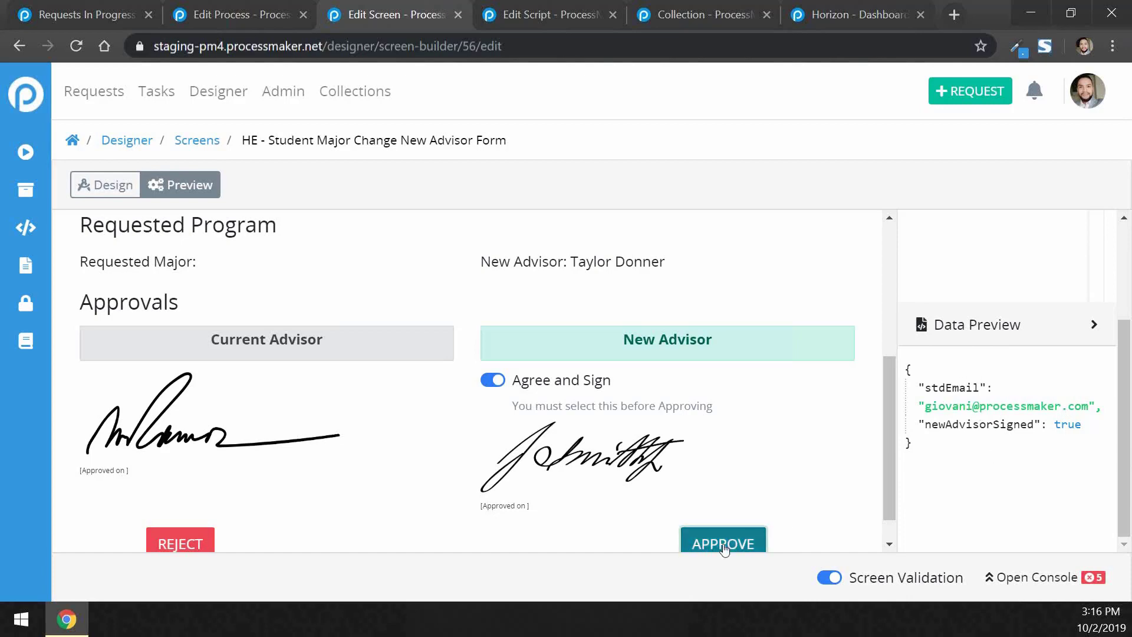
pyautogui.click(729, 152)
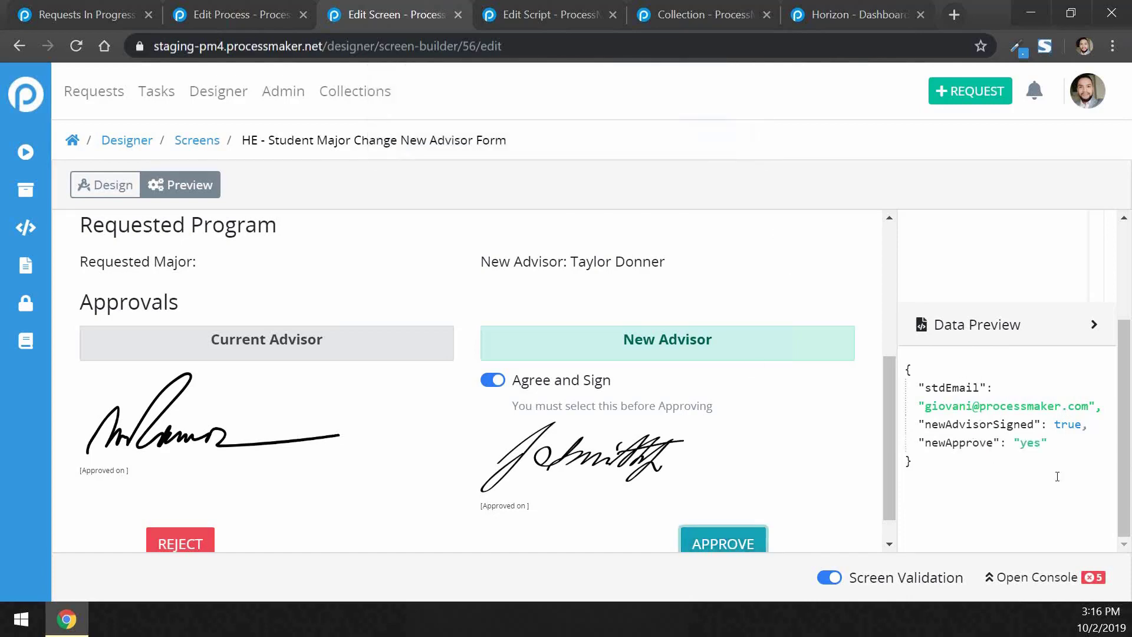
# Scroll back through the previewed form and return to the browser window
pyautogui.scroll(2, 979, 479)
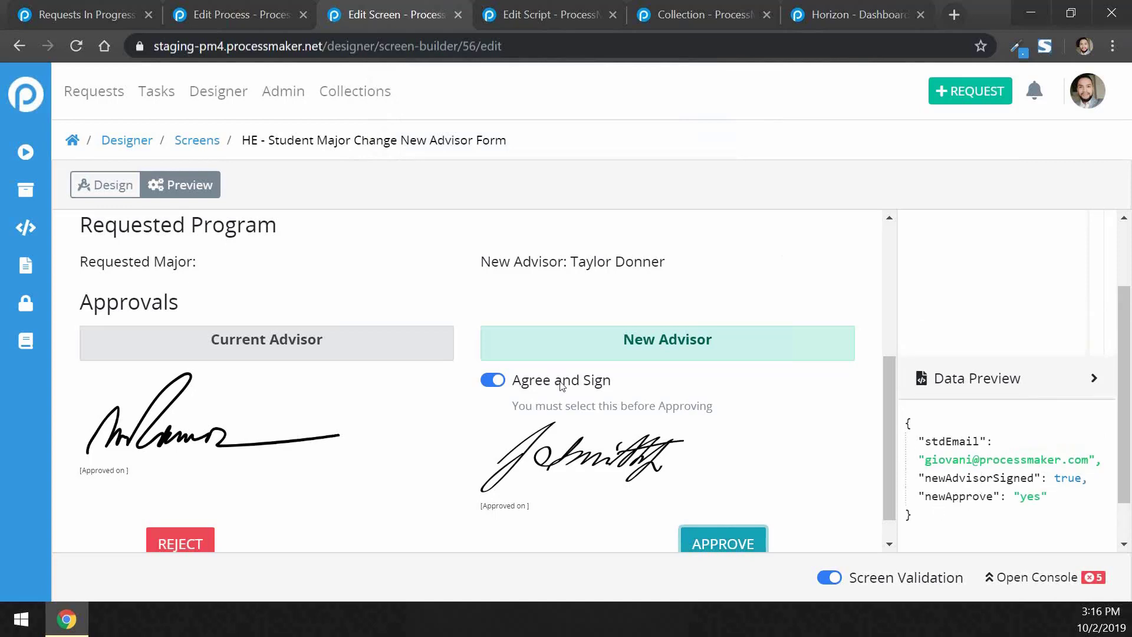
pyautogui.scroll(2, 1004, 321)
pyautogui.scroll(2, 1004, 321)
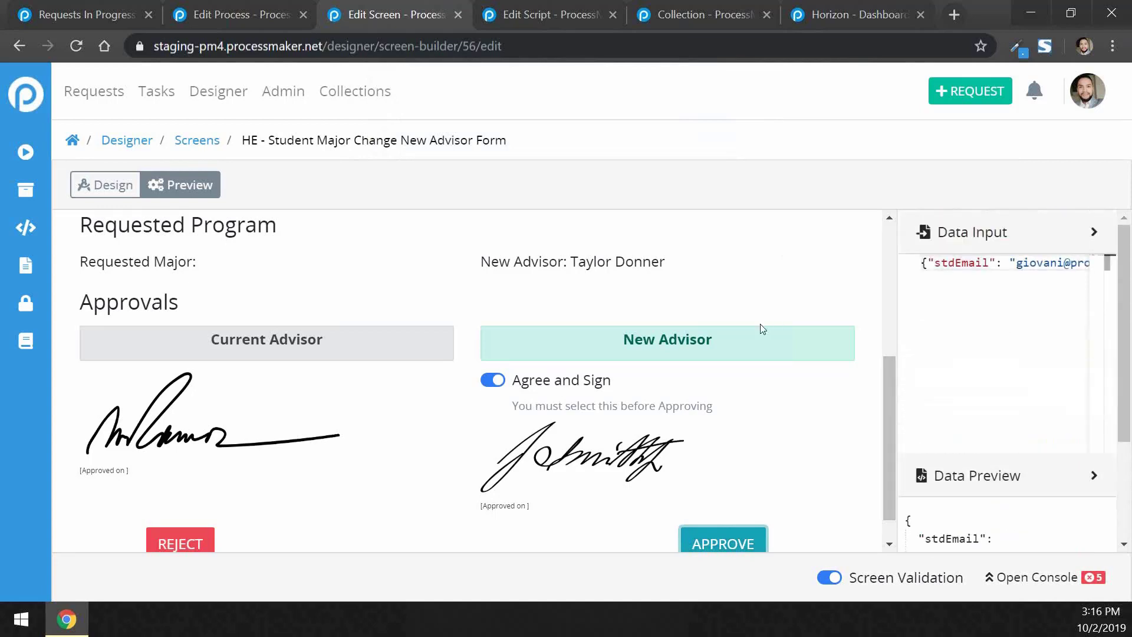
pyautogui.scroll(5, 759, 326)
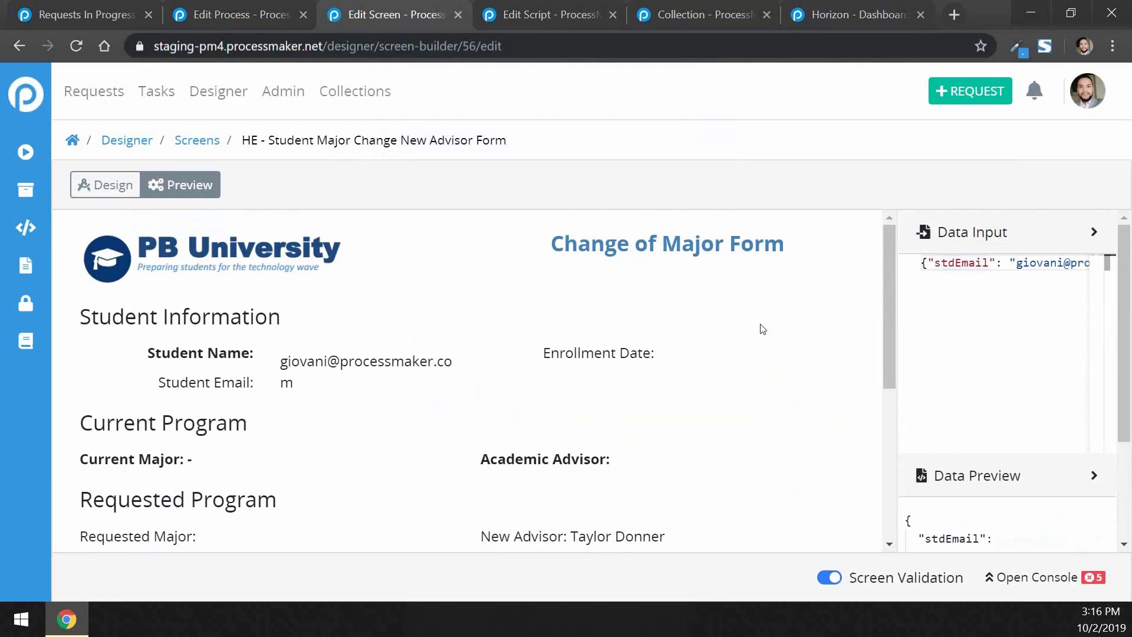
pyautogui.scroll(-3, 631, 391)
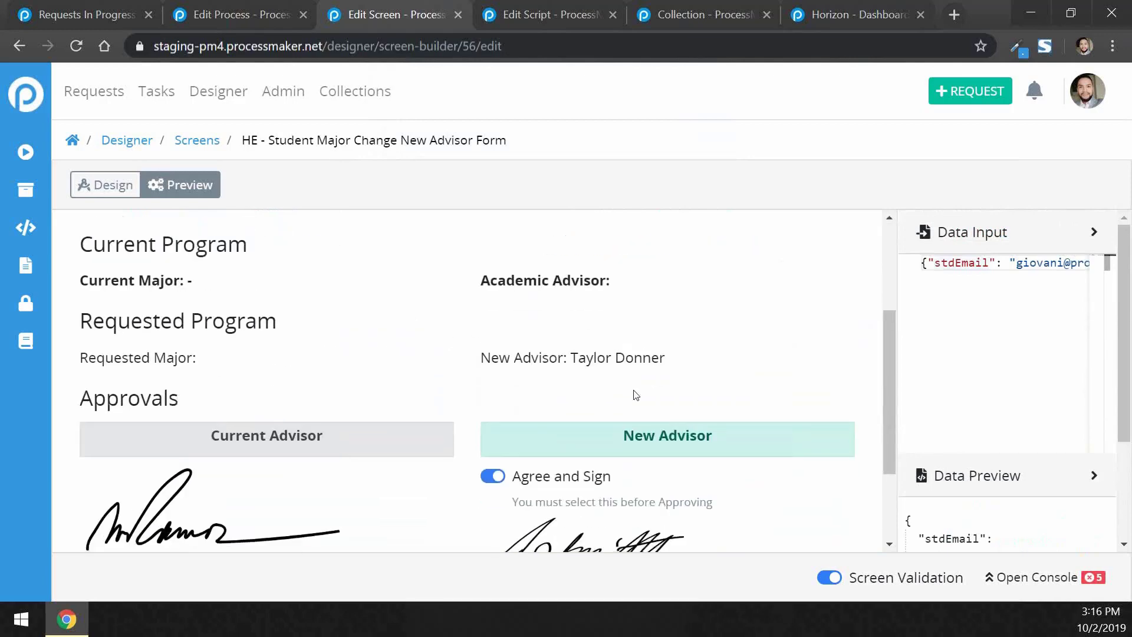
pyautogui.press('super+Tab')
pyautogui.click(233, 260)
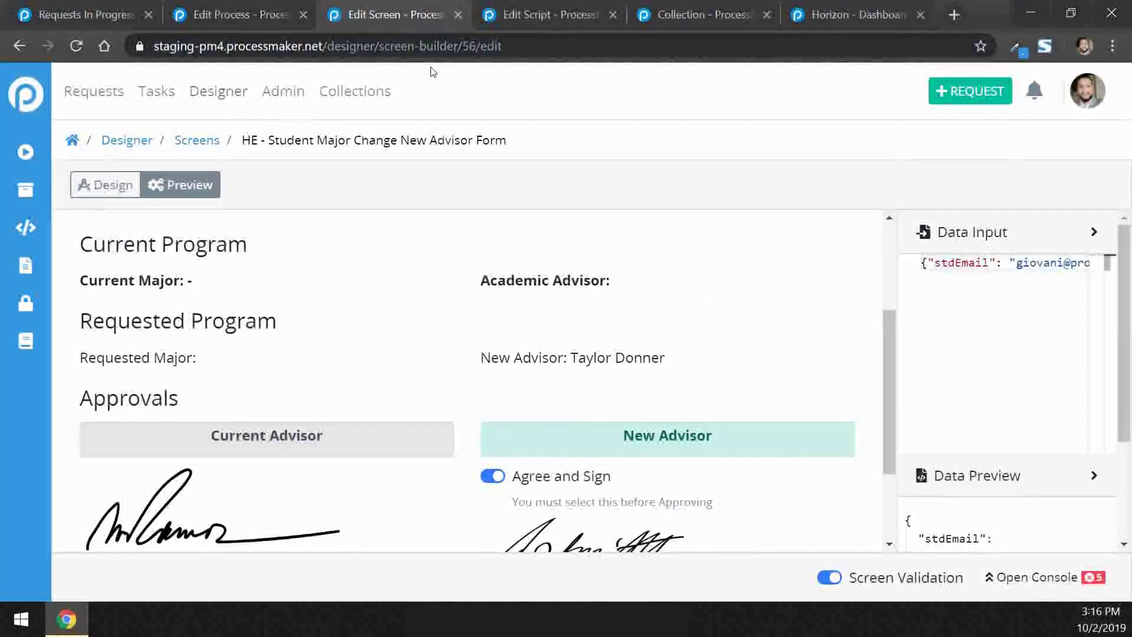
# Switch to the Employees collection and open record #1 for editing
pyautogui.click(700, 12)
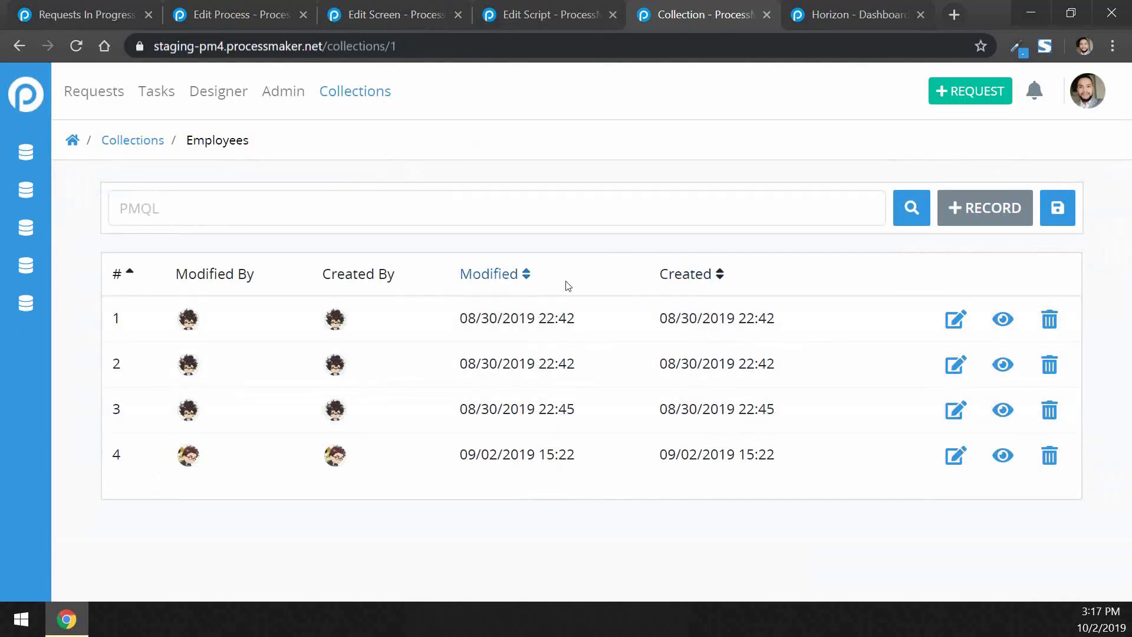
pyautogui.click(956, 321)
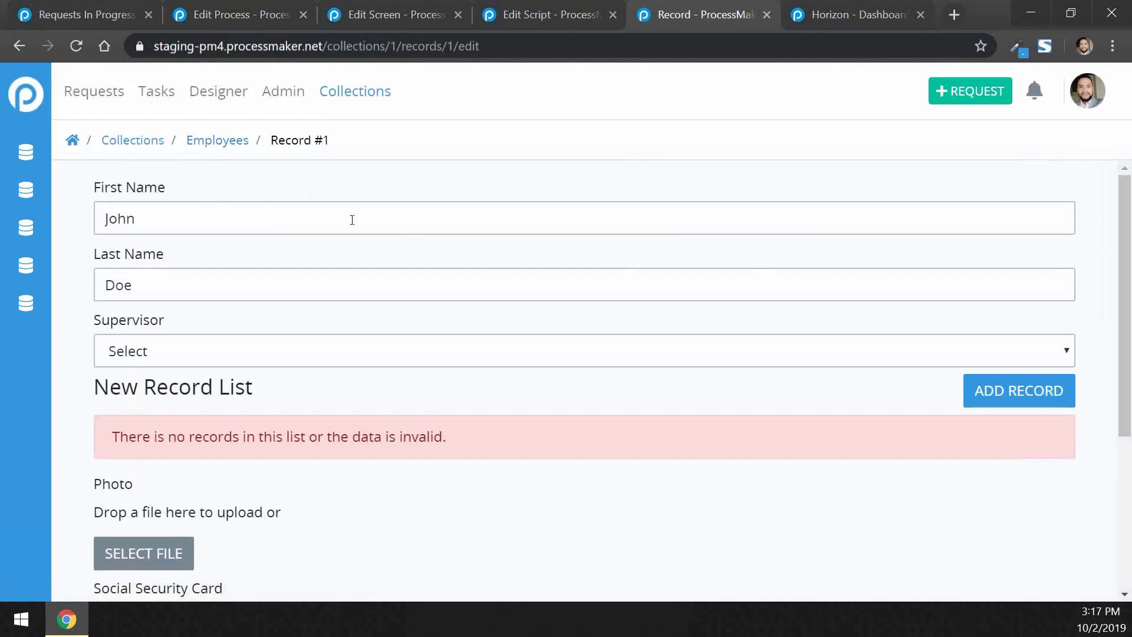
# Try adding an entry to the New Record List and dismiss the no-form-assigned notice
pyautogui.scroll(-1, 352, 219)
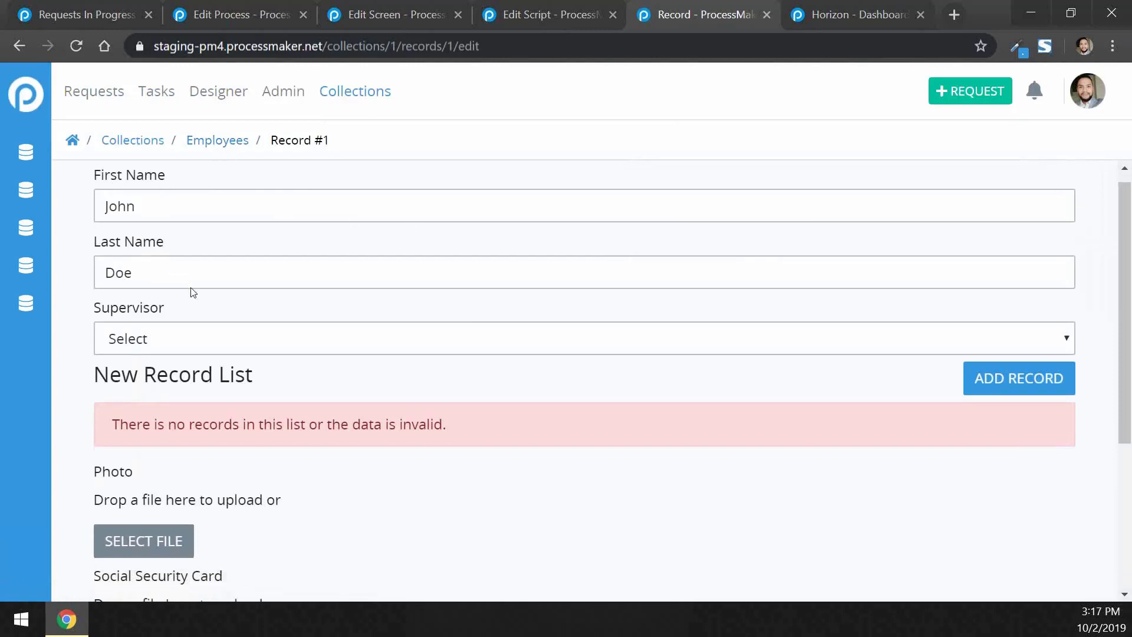
pyautogui.scroll(-1, 184, 314)
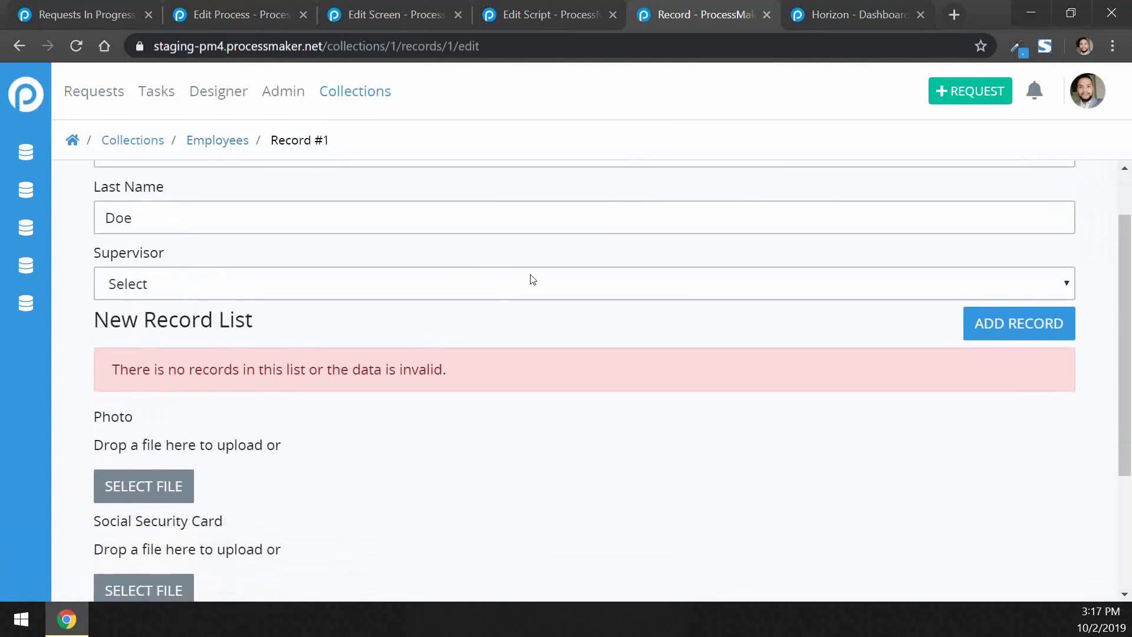
pyautogui.scroll(-2, 667, 381)
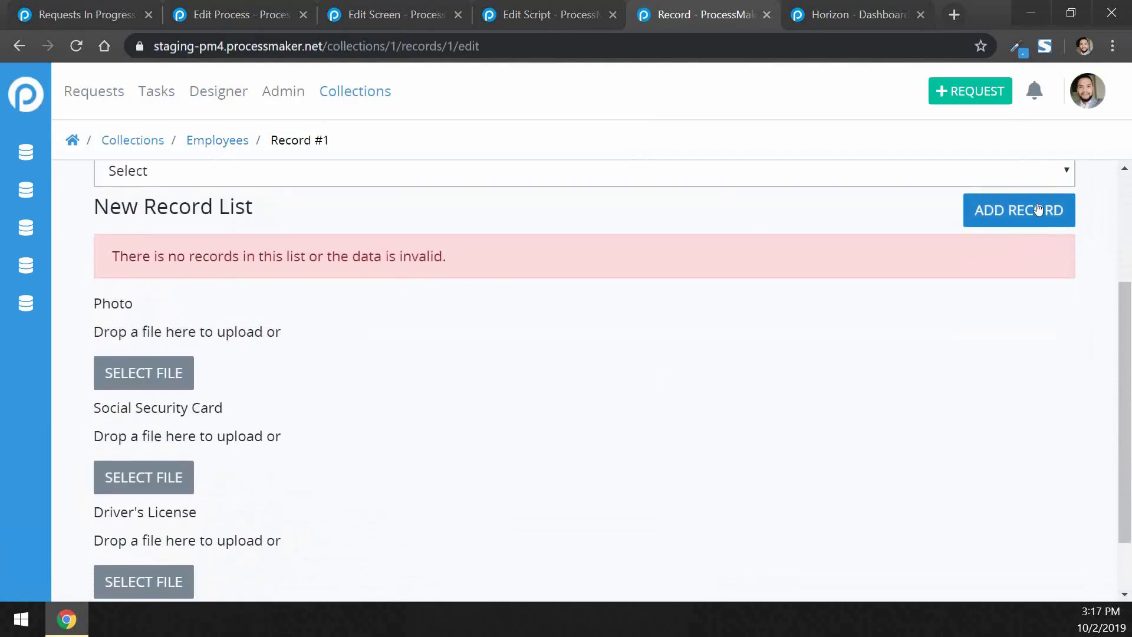
pyautogui.click(1037, 206)
pyautogui.click(641, 239)
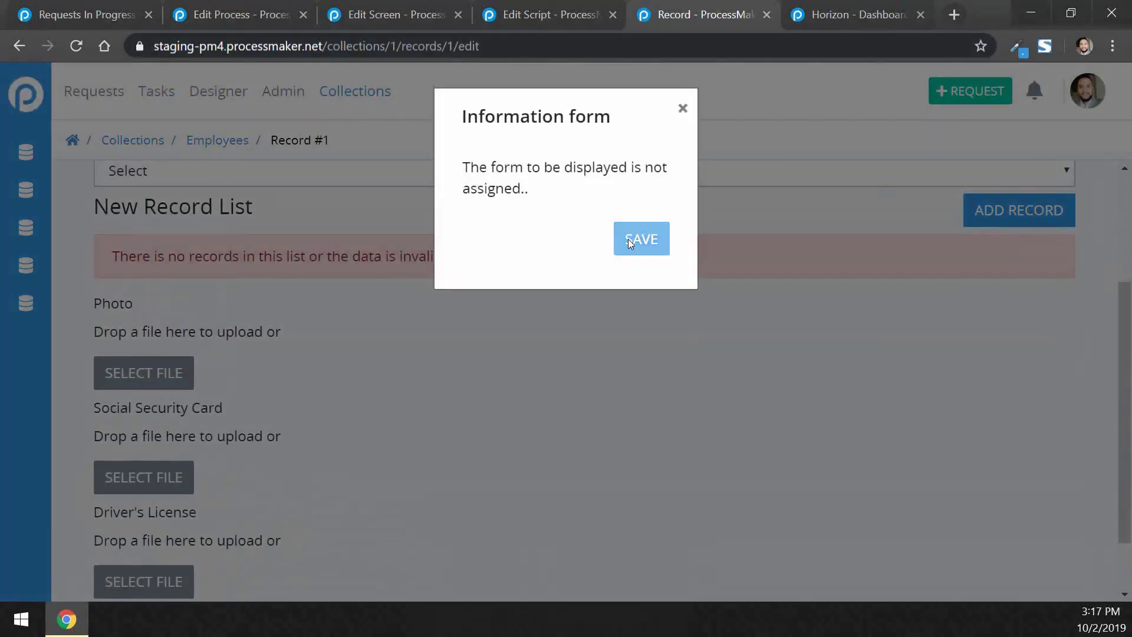
pyautogui.scroll(-1, 359, 450)
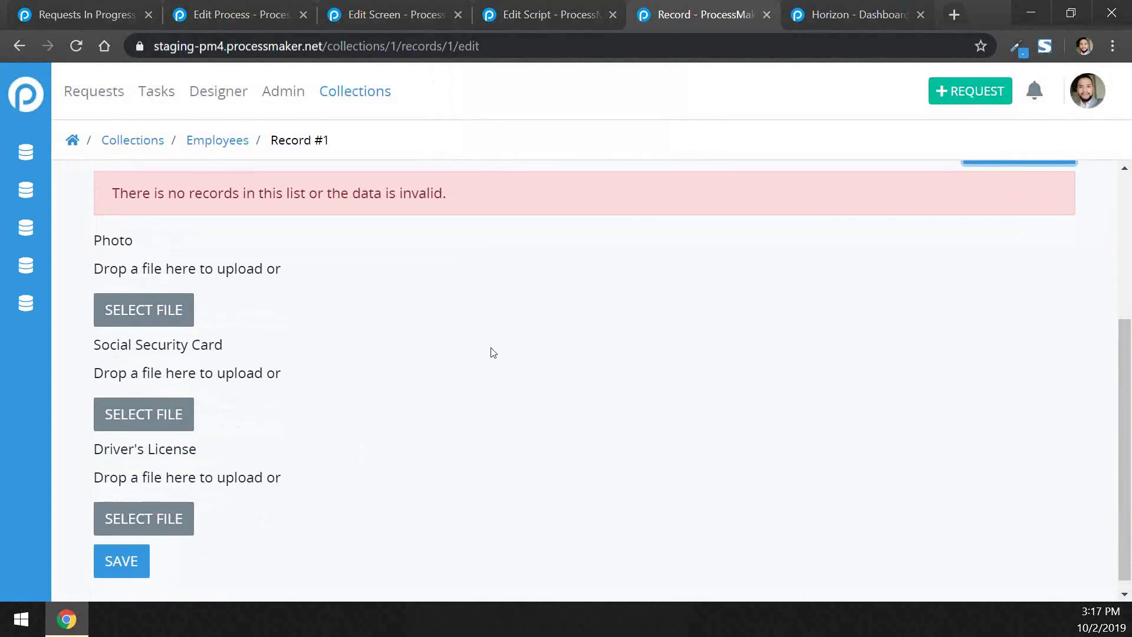
pyautogui.scroll(4, 493, 353)
pyautogui.scroll(-4, 492, 352)
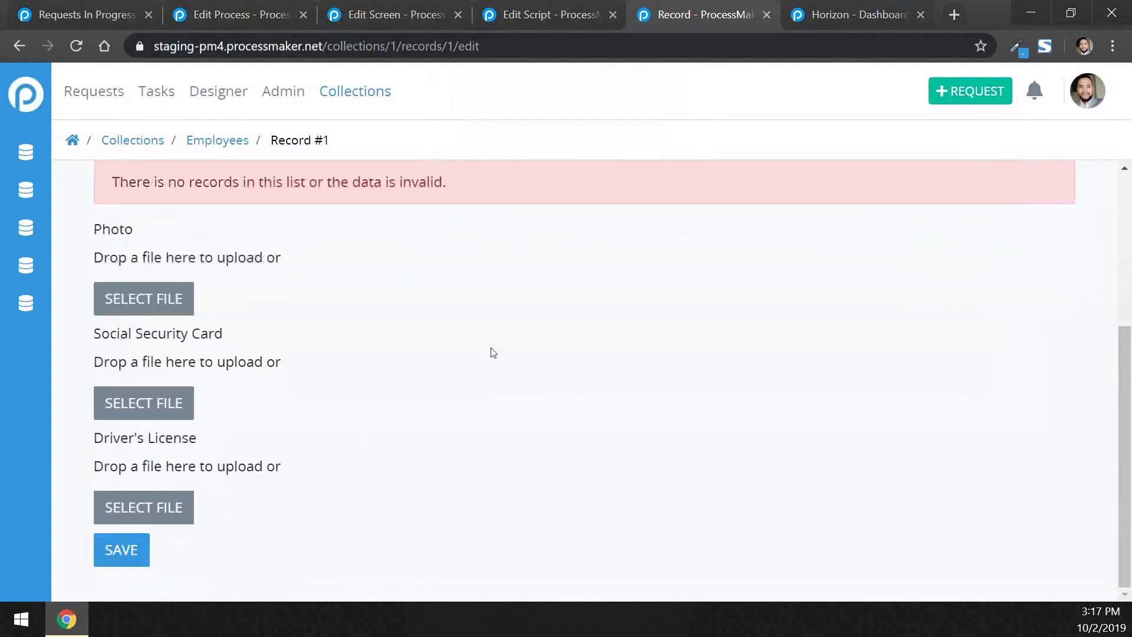
pyautogui.scroll(4, 493, 352)
pyautogui.scroll(-4, 493, 352)
pyautogui.scroll(4, 493, 352)
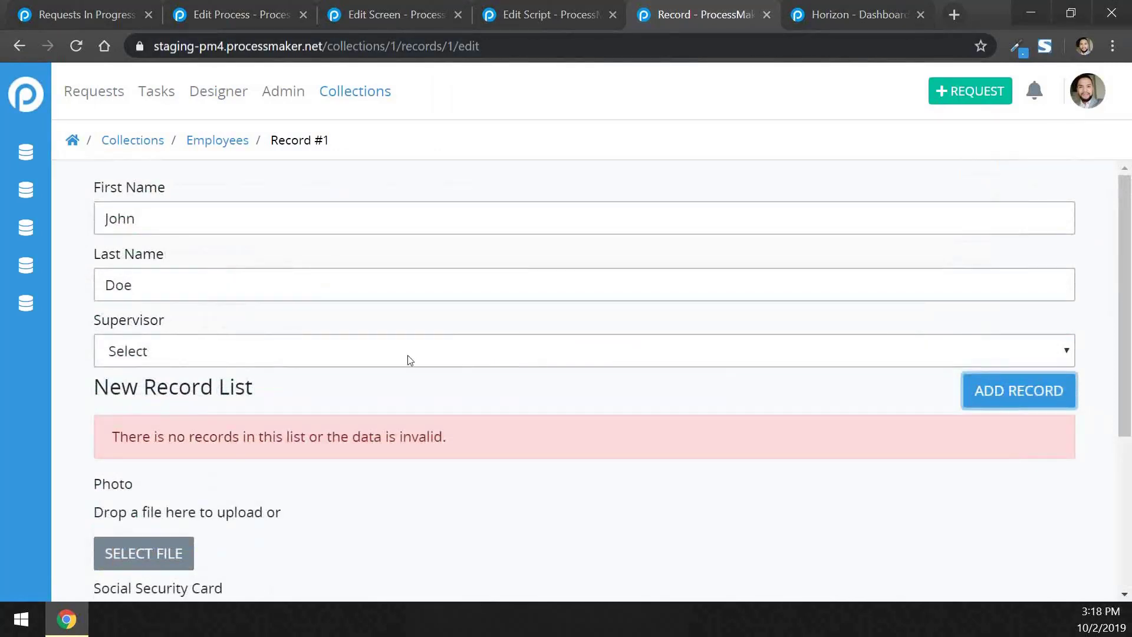
# Open the Supervisor list twice, closing it each time without choosing anyone
pyautogui.click(377, 351)
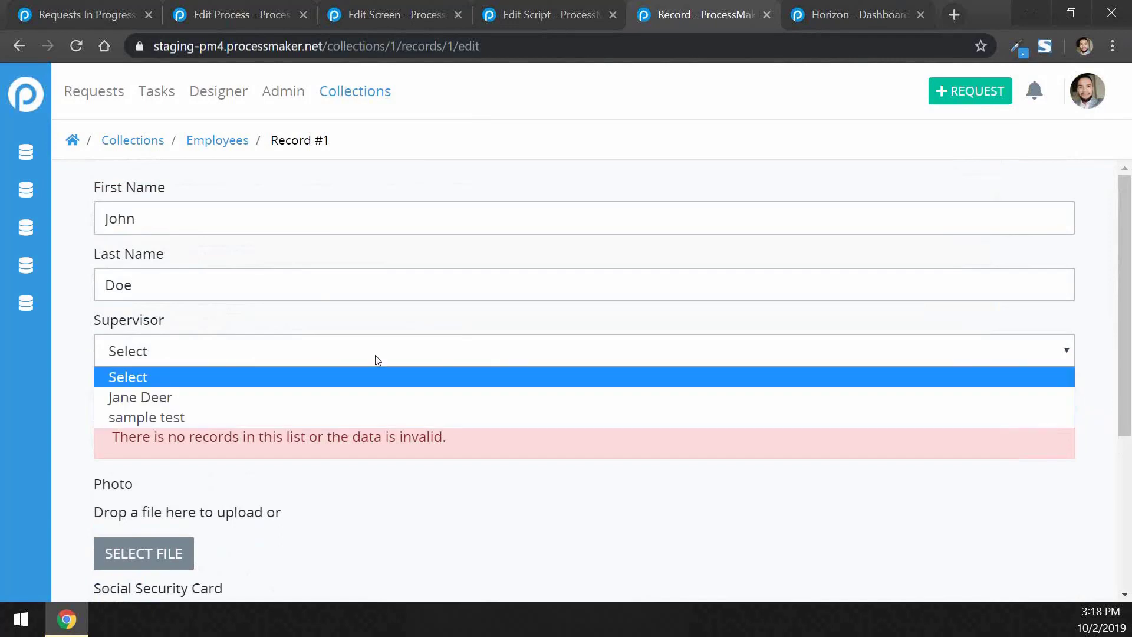
pyautogui.click(487, 445)
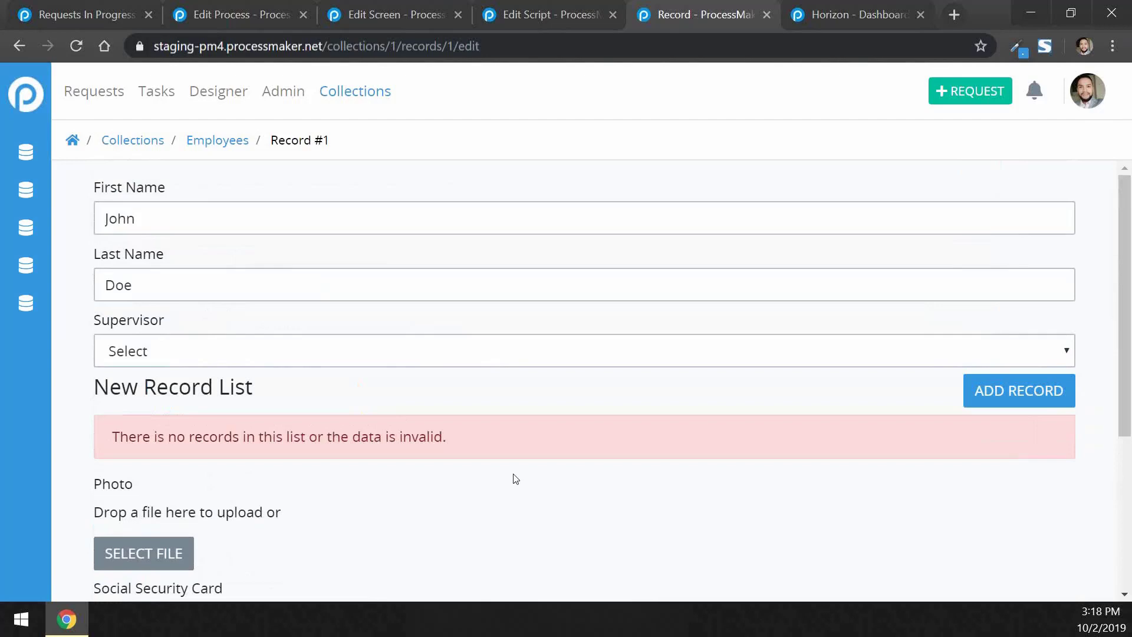
pyautogui.click(426, 351)
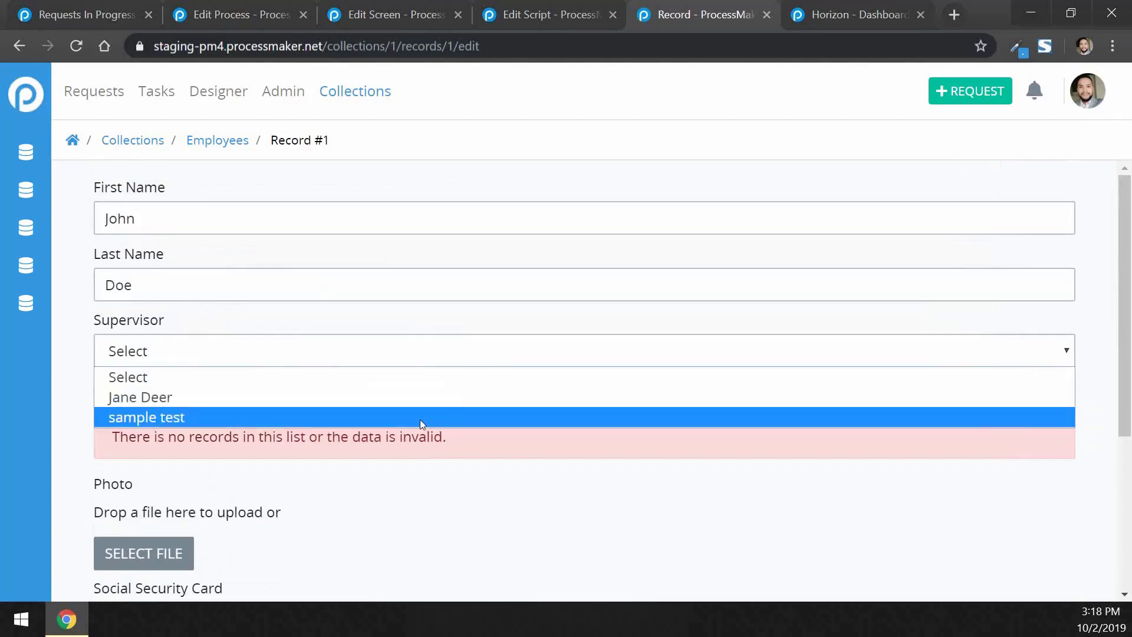
pyautogui.click(518, 515)
pyautogui.scroll(-4, 518, 514)
pyautogui.scroll(4, 518, 515)
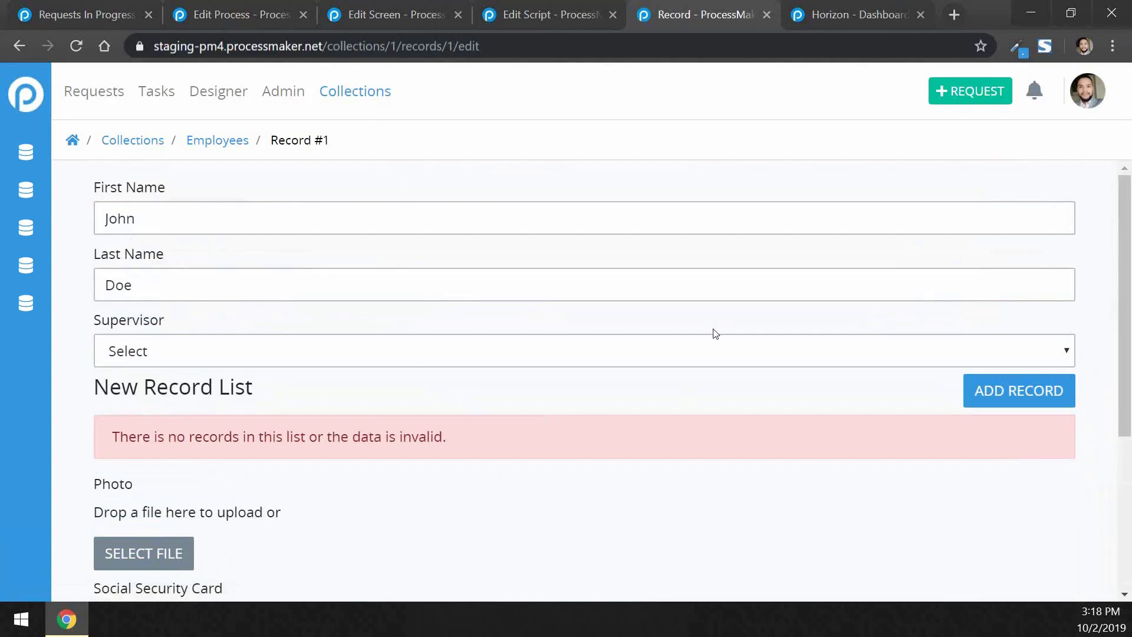
# Leave record 1 unsaved and go back to the Employees collection
pyautogui.scroll(-4, 396, 394)
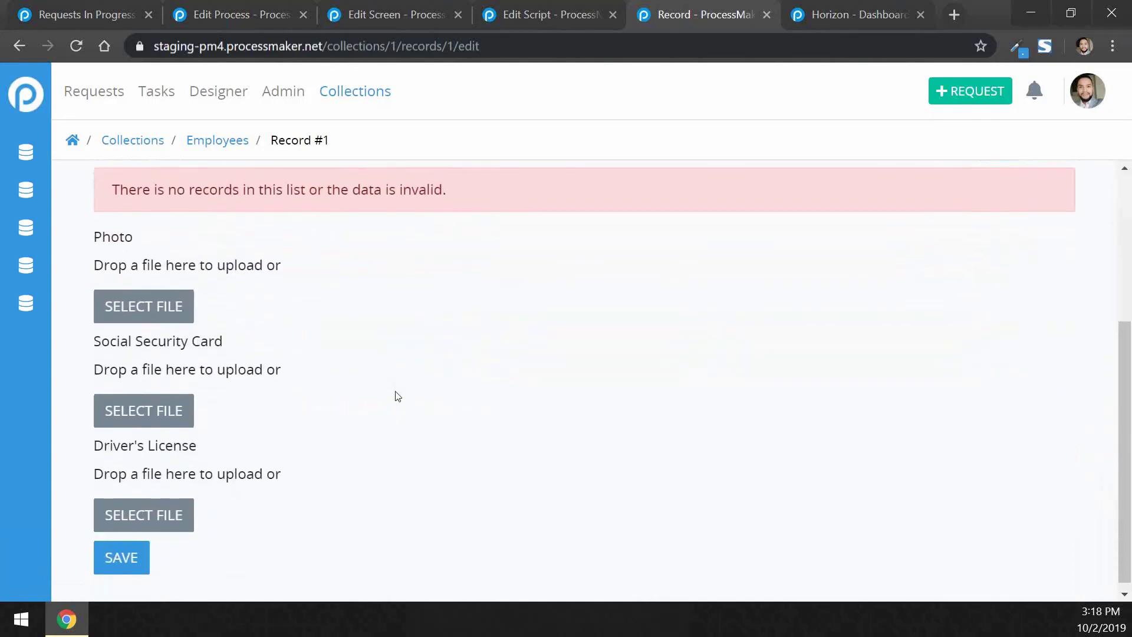
pyautogui.scroll(4, 396, 393)
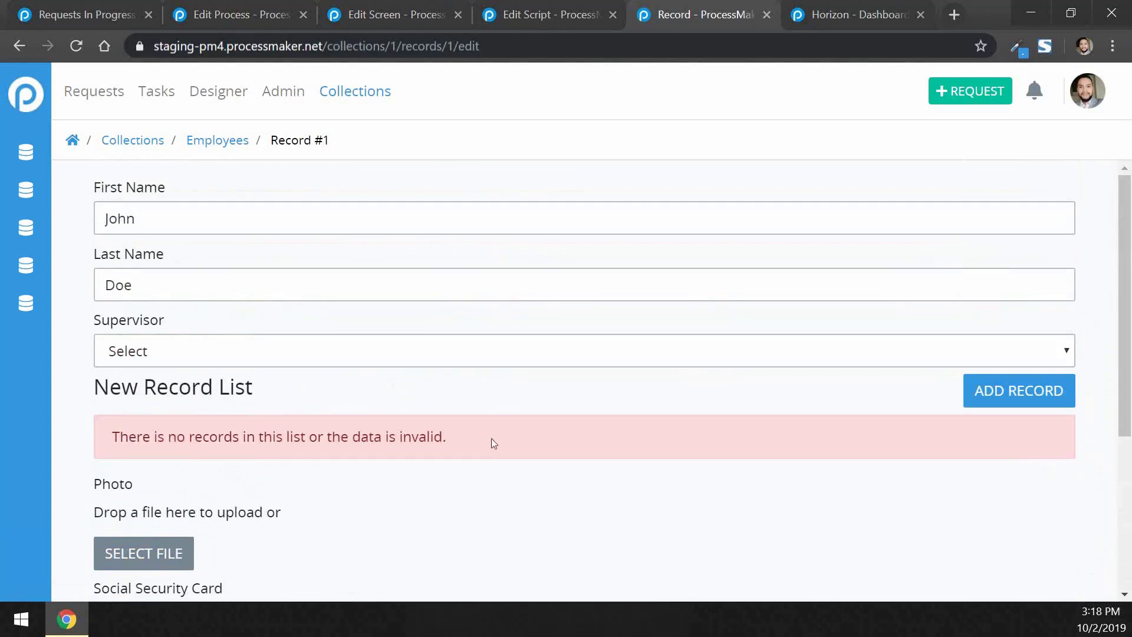
pyautogui.scroll(-2, 492, 443)
pyautogui.scroll(2, 493, 443)
pyautogui.scroll(-3, 624, 493)
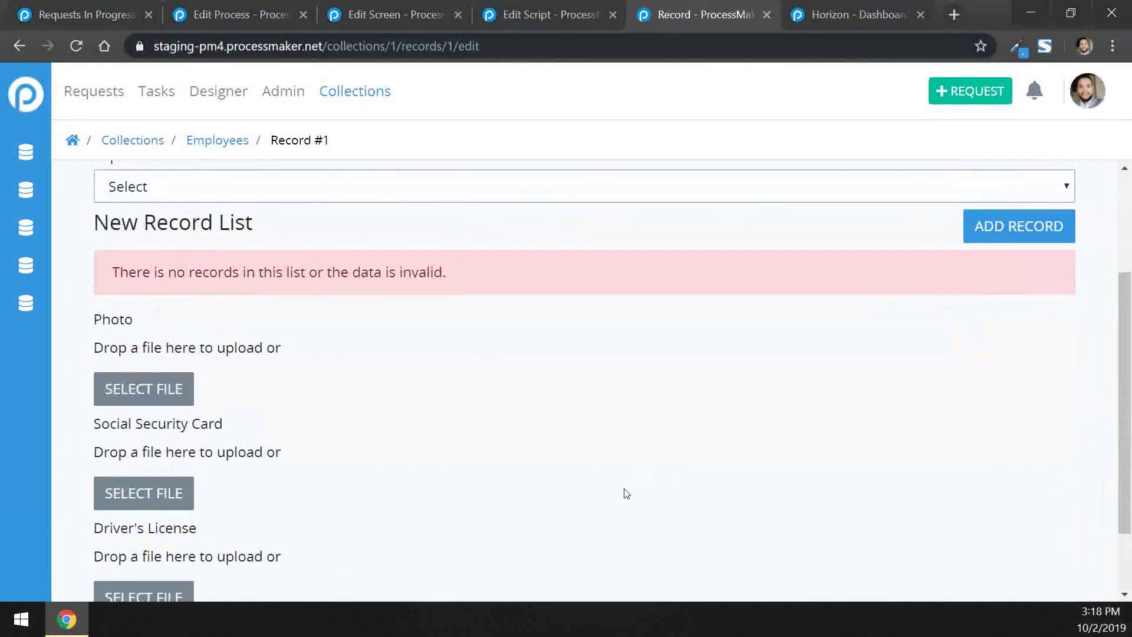
pyautogui.click(217, 140)
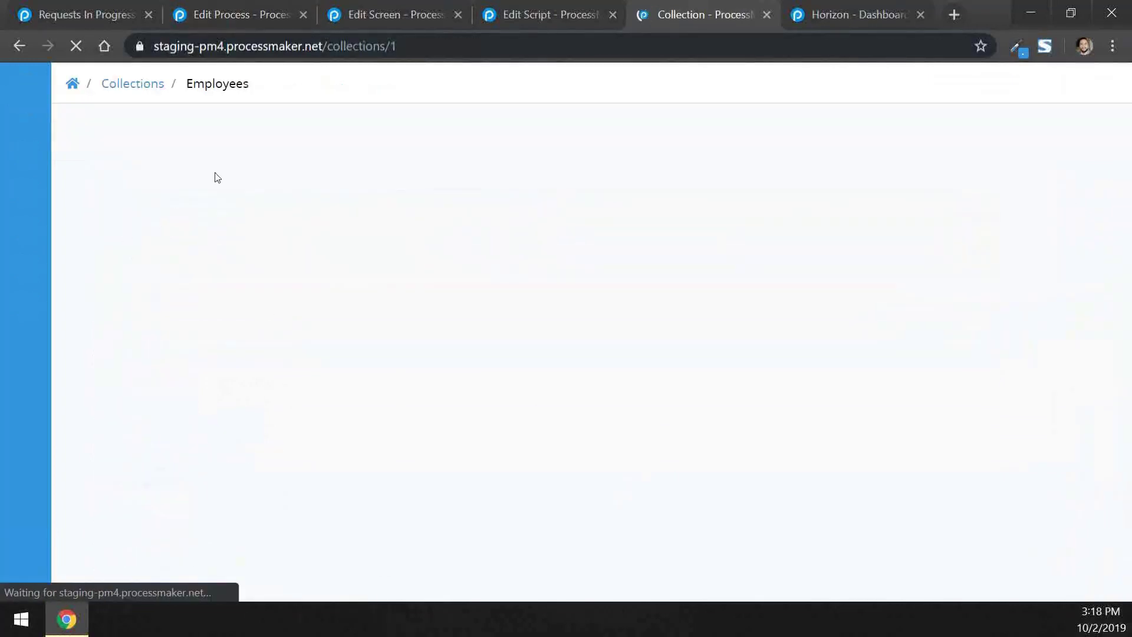
pyautogui.click(451, 15)
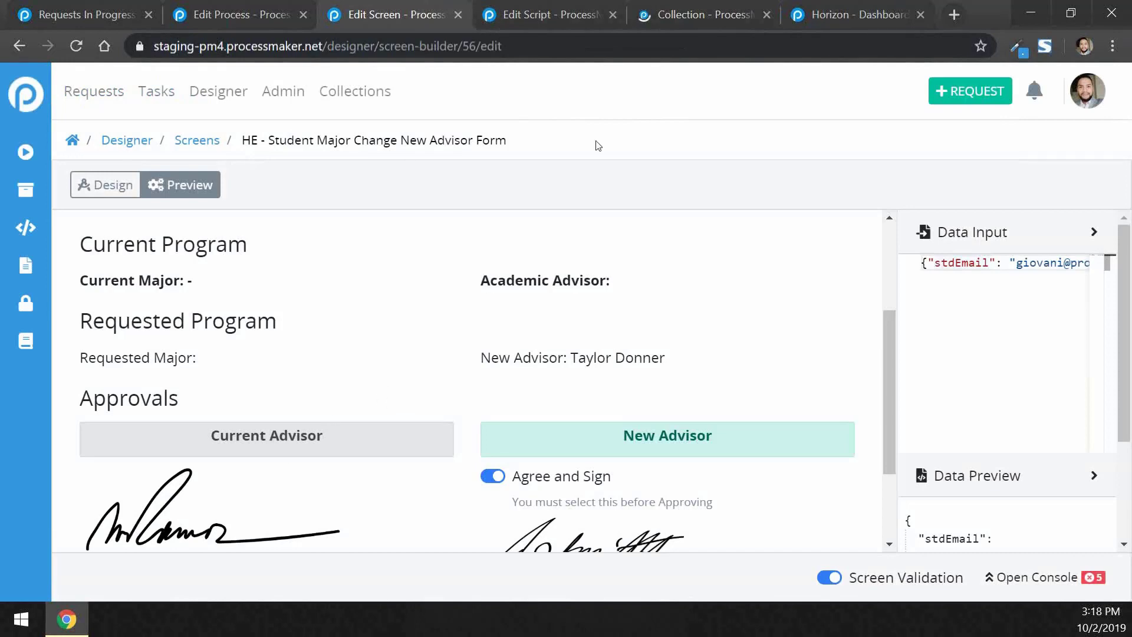
pyautogui.click(698, 15)
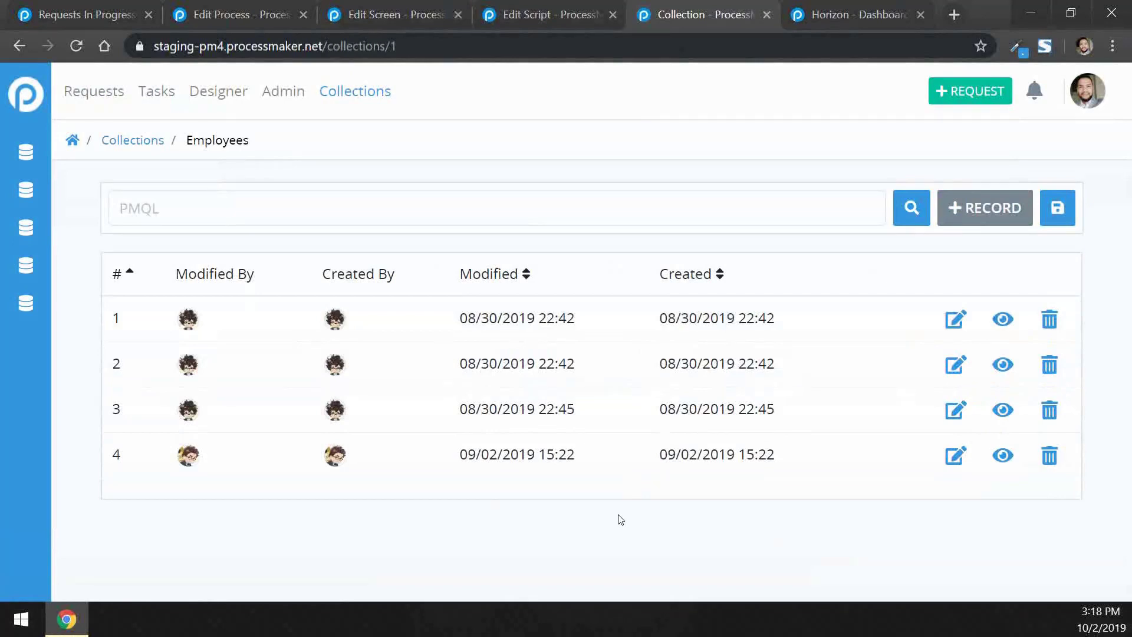
pyautogui.click(1004, 326)
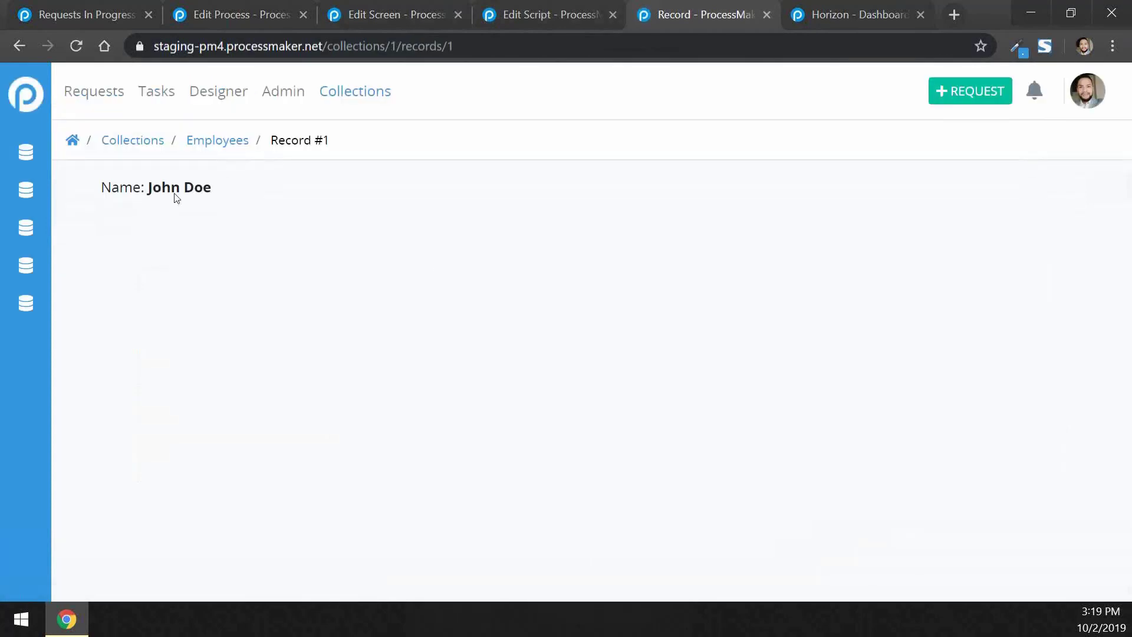
pyautogui.moveTo(108, 186); pyautogui.dragTo(214, 192)
pyautogui.click(216, 191)
pyautogui.click(218, 140)
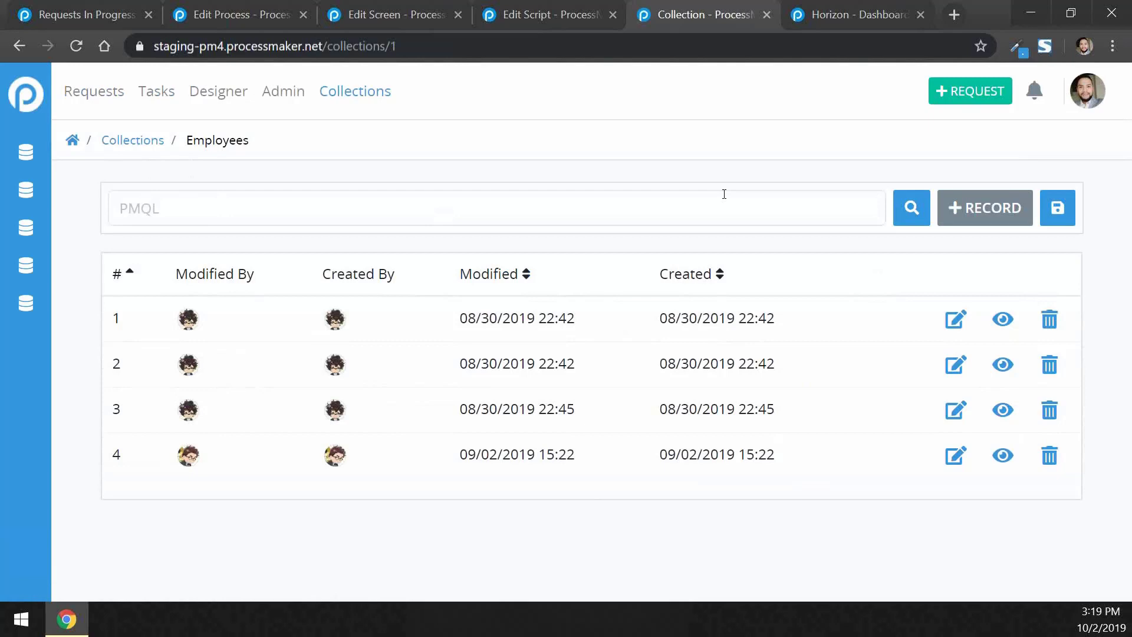
# Show the Horizon dashboard reporting 26 jobs per minute, 0 failed, Active status
pyautogui.click(854, 4)
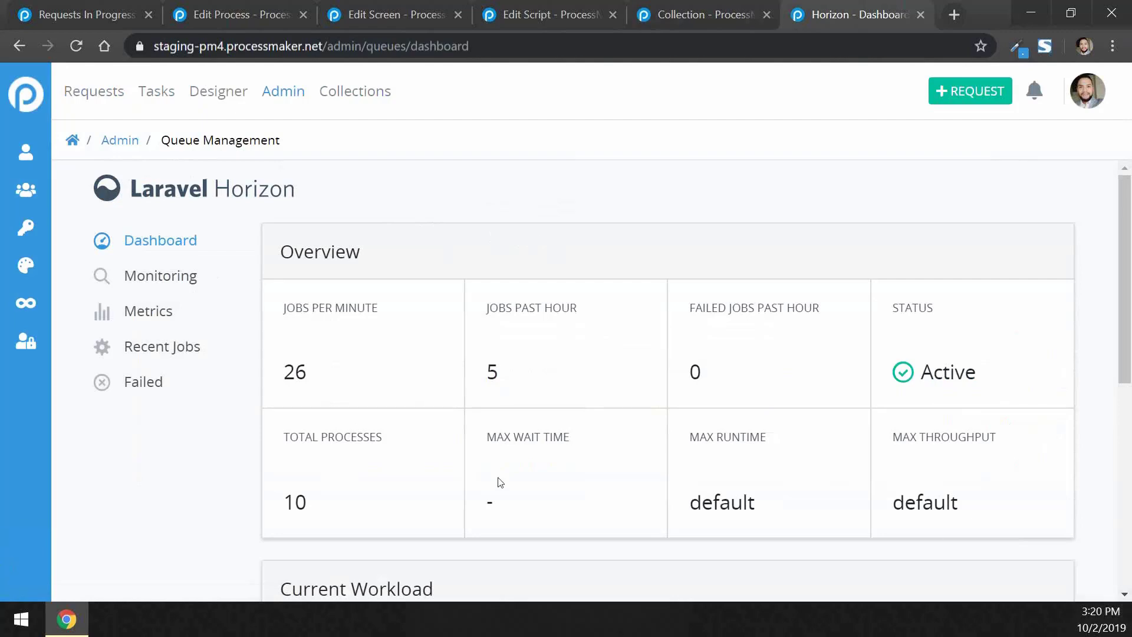
# Switch back to the modeler for 'HE - Student Change of Major Request 2'
pyautogui.scroll(-1, 500, 482)
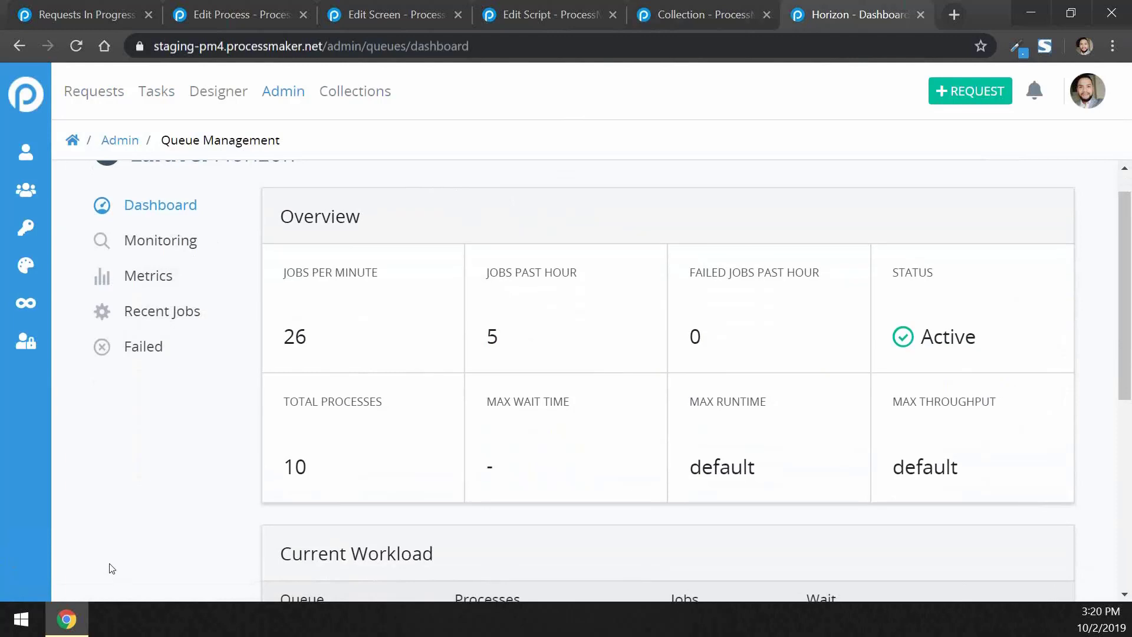
pyautogui.scroll(1, 601, 290)
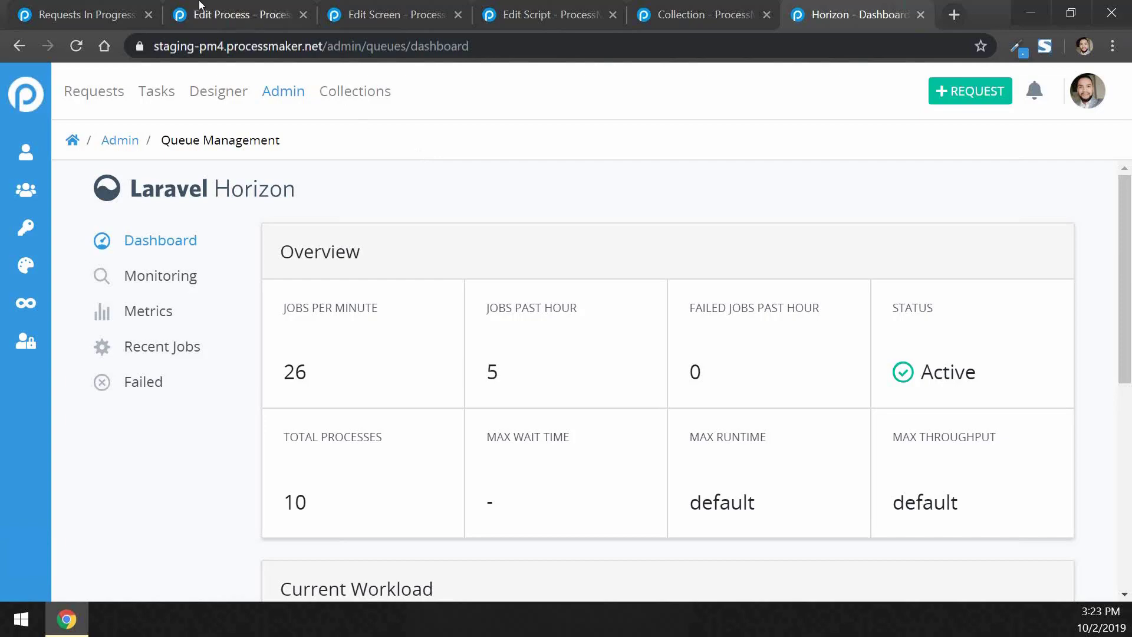
pyautogui.click(242, 7)
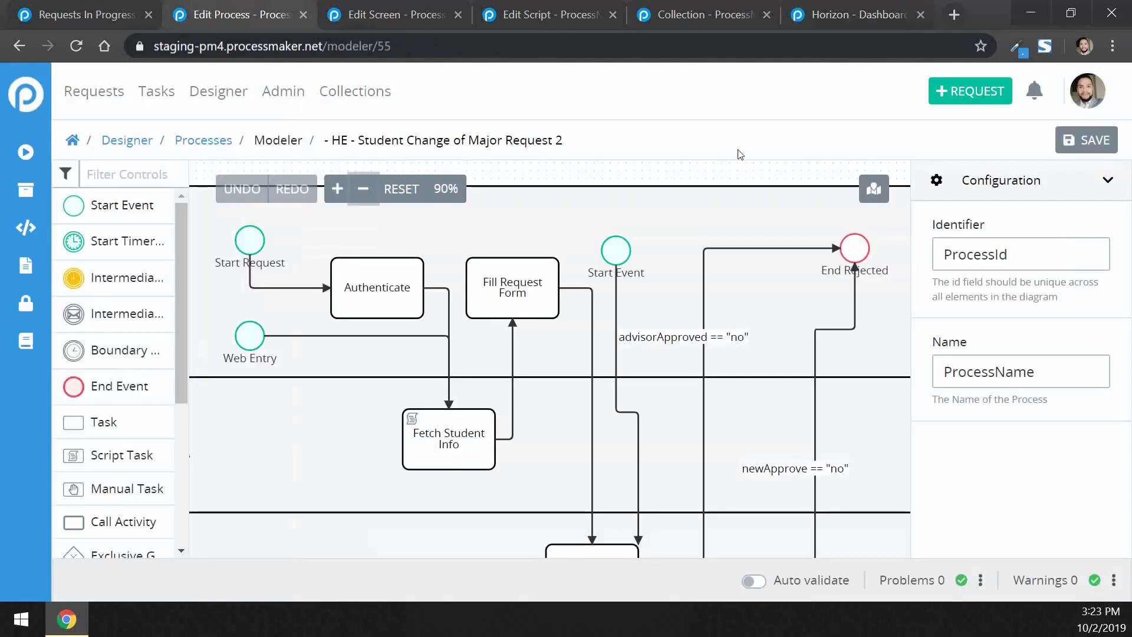